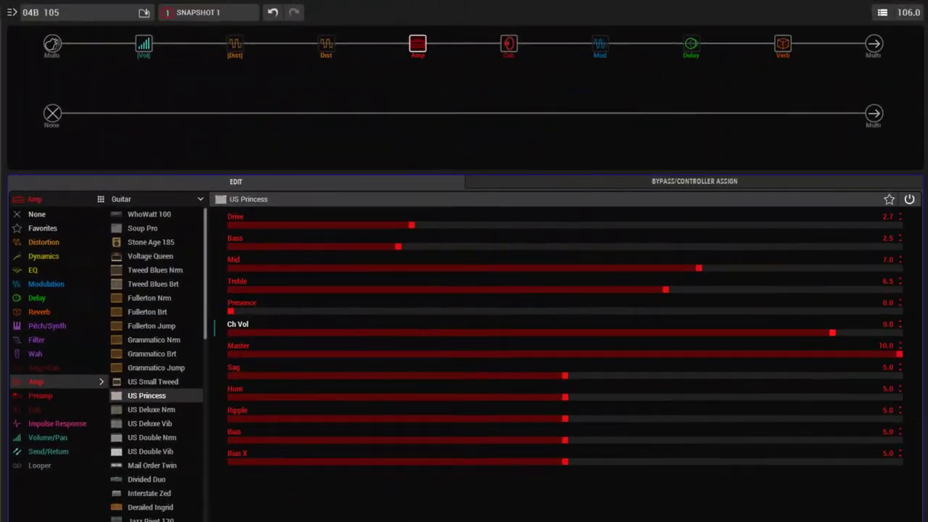
Rename snapshot 1 to 'Clean' and save preset 105 in slot 04B
click(202, 13)
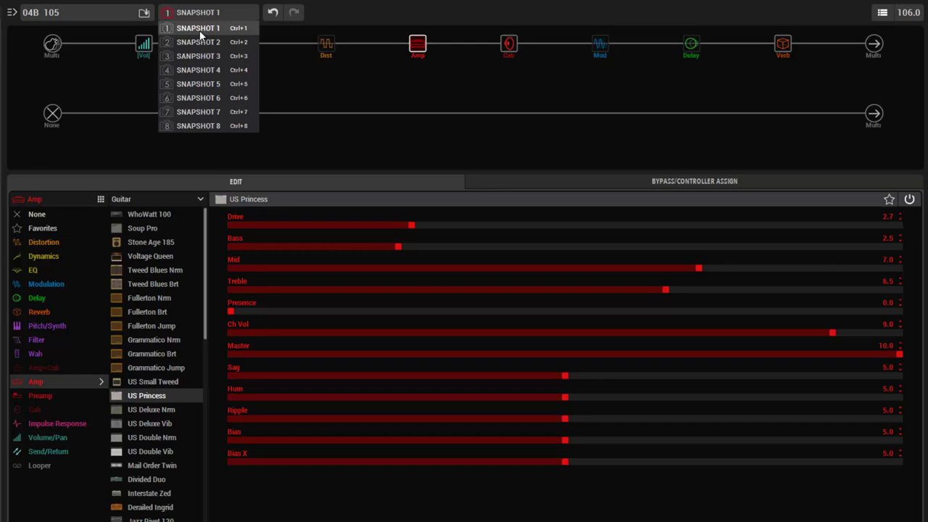
click(432, 99)
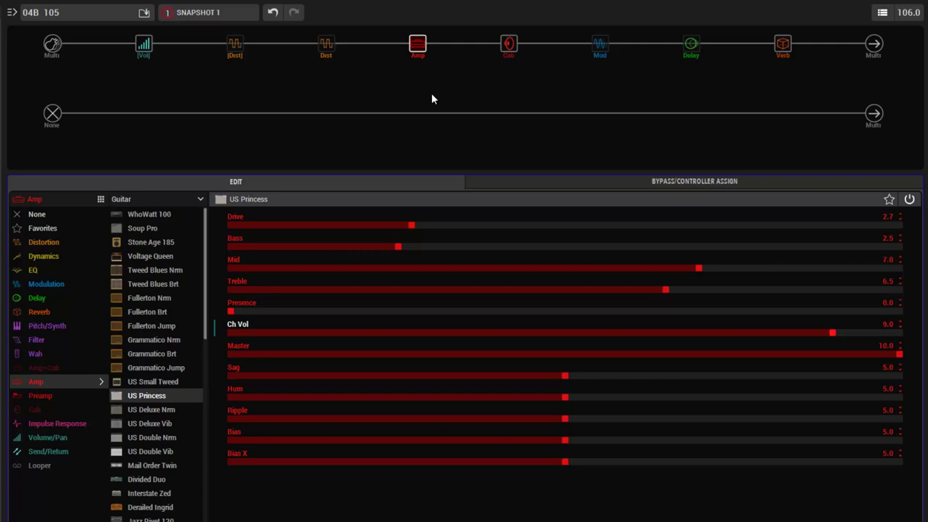
mouse_move(235, 49)
mouse_move(641, 60)
click(206, 13)
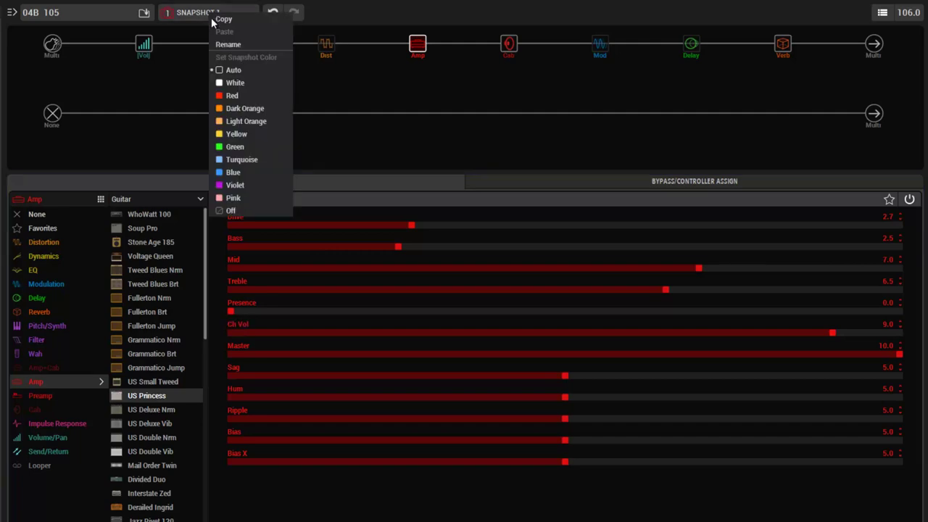
click(225, 40)
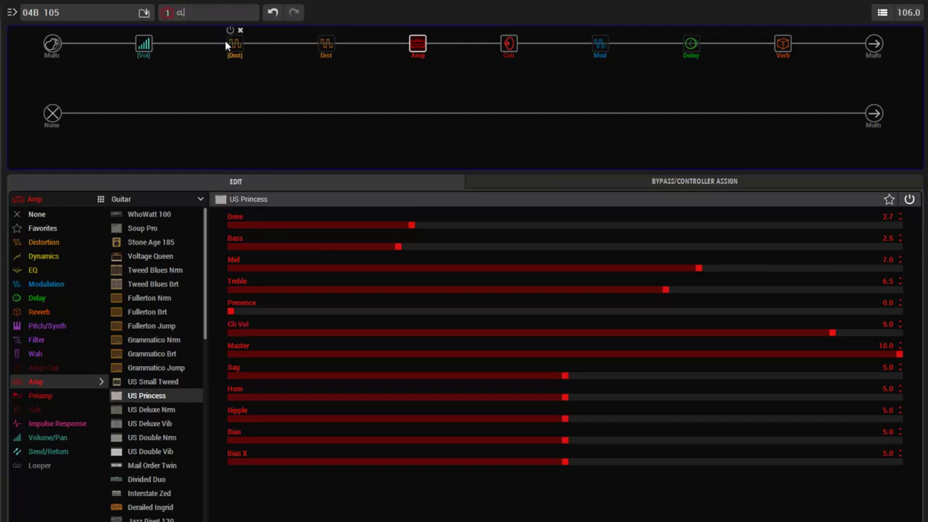
text(Clean)
key(Return)
click(144, 12)
click(449, 428)
Rename snapshot 2 to 'Crunch', select the Minotaur distortion block, and save preset 105
click(230, 11)
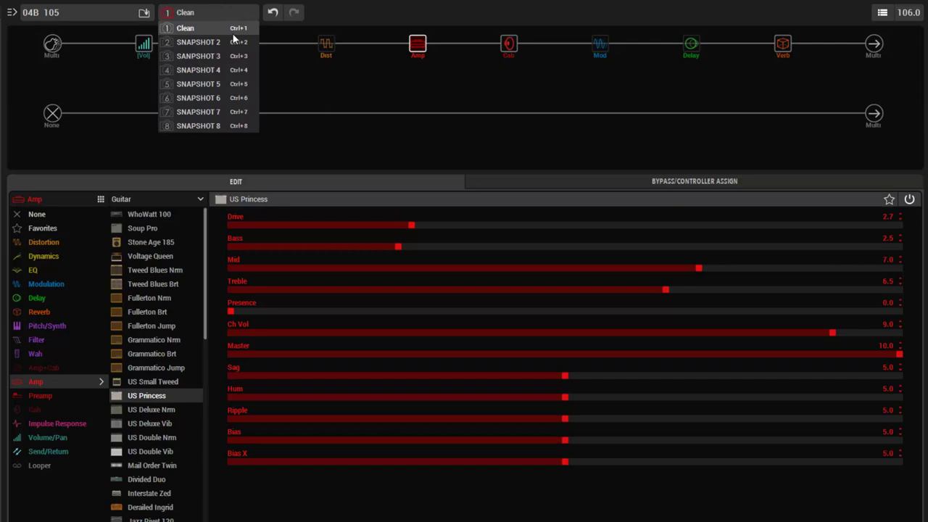
click(222, 32)
right_click(201, 14)
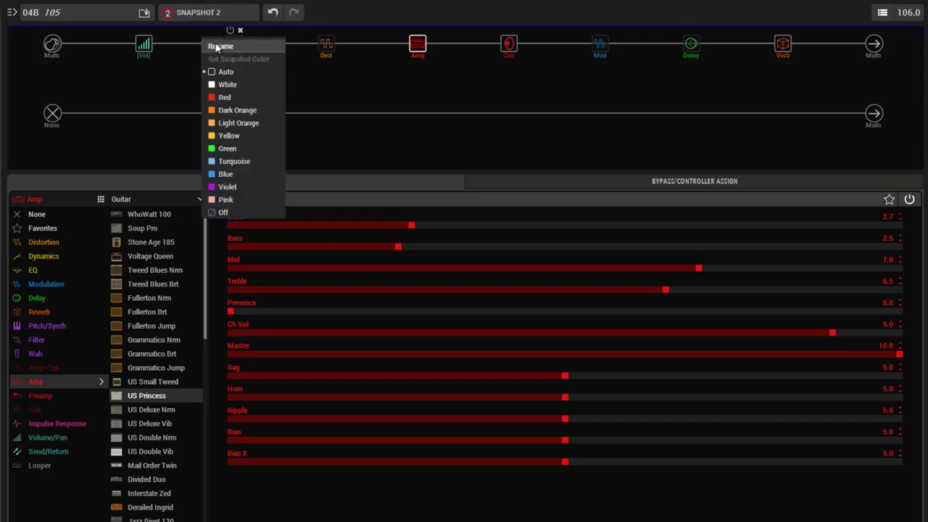
click(215, 42)
text(Crunch)
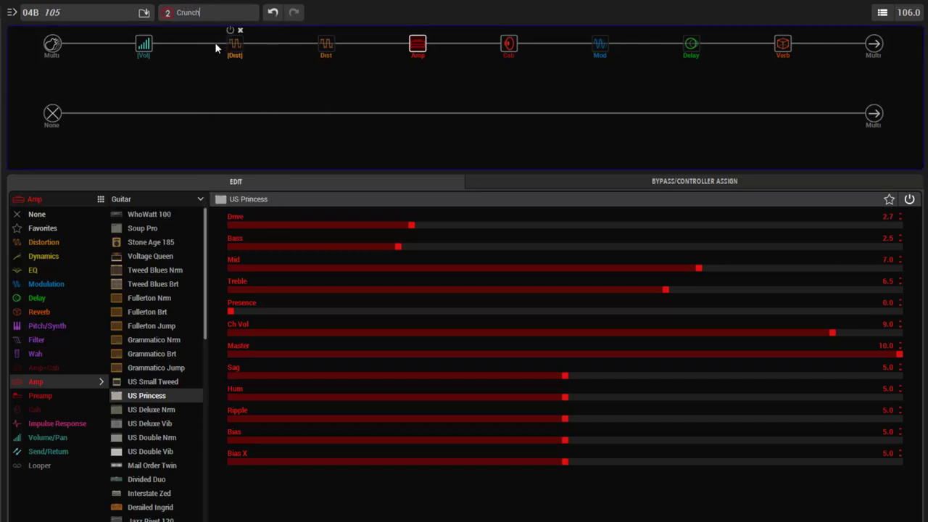
key(Return)
click(143, 13)
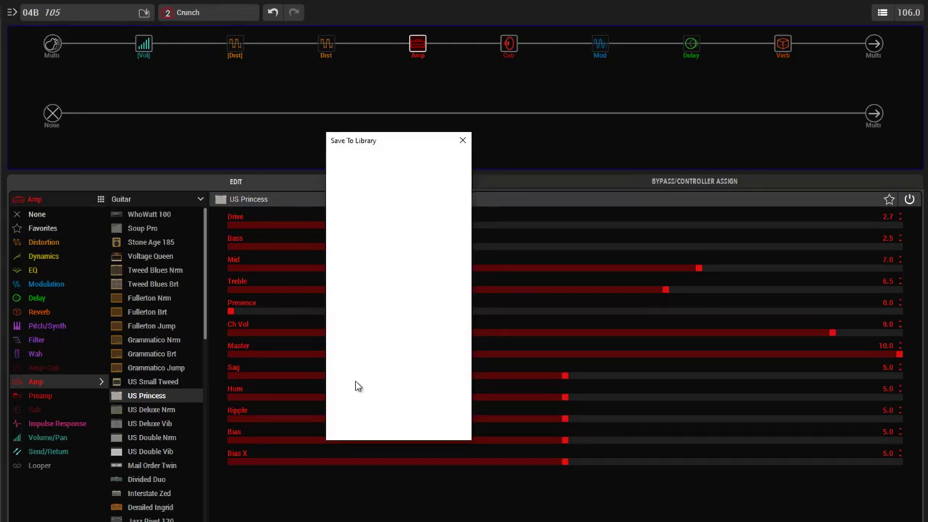
click(348, 429)
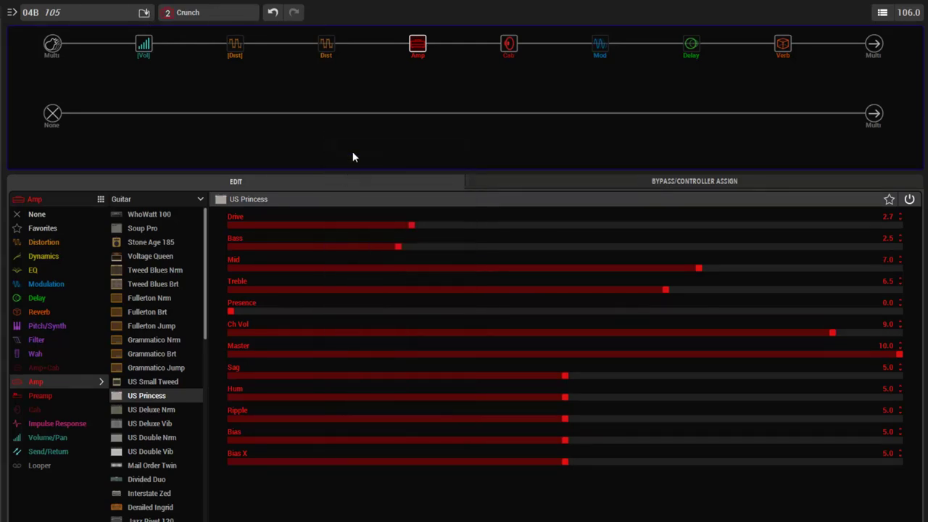
click(221, 38)
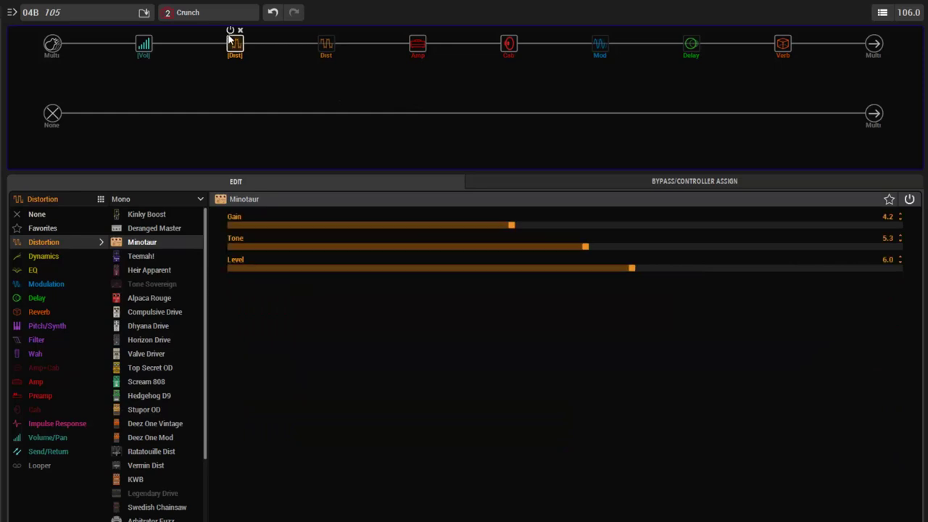
click(143, 12)
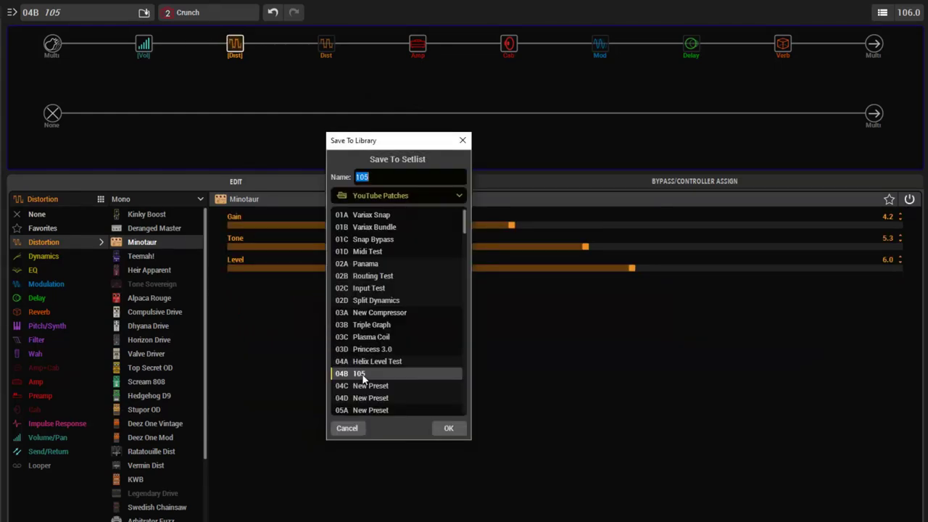
click(448, 427)
Rename snapshot 3 to 'Lead', turn the Minotaur distortion on, and save preset 105
click(205, 15)
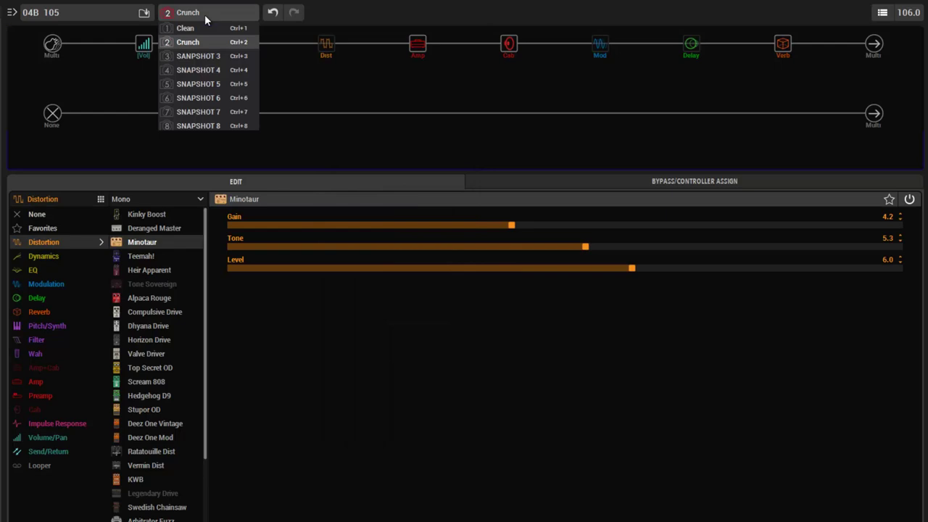
click(207, 56)
right_click(206, 13)
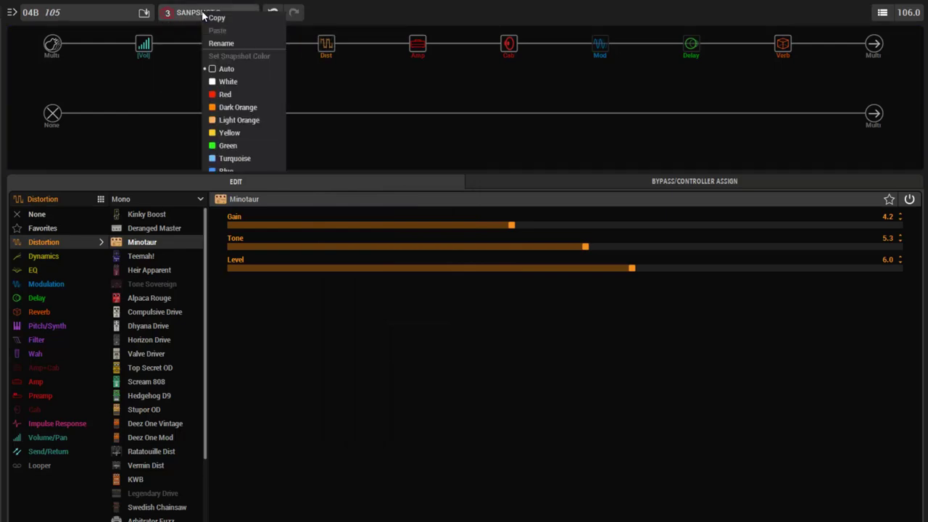
click(225, 44)
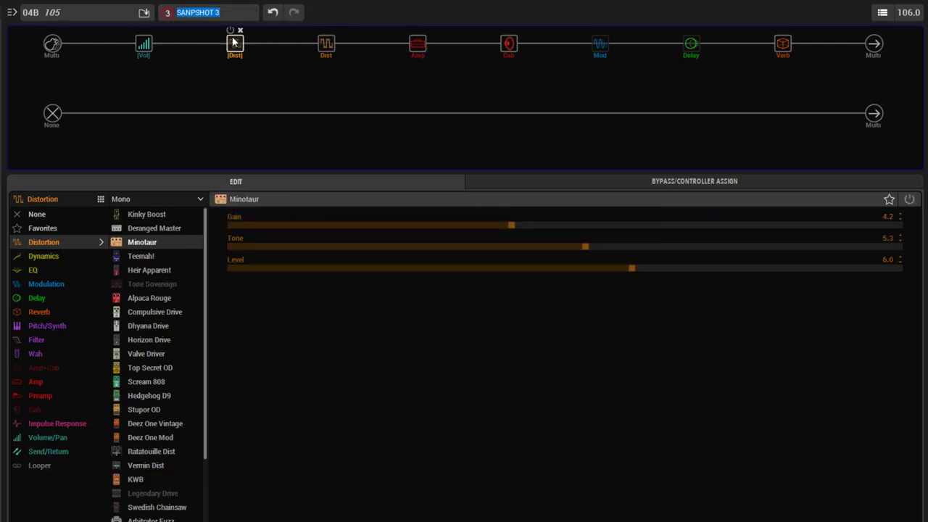
text(Lead)
key(Return)
click(230, 30)
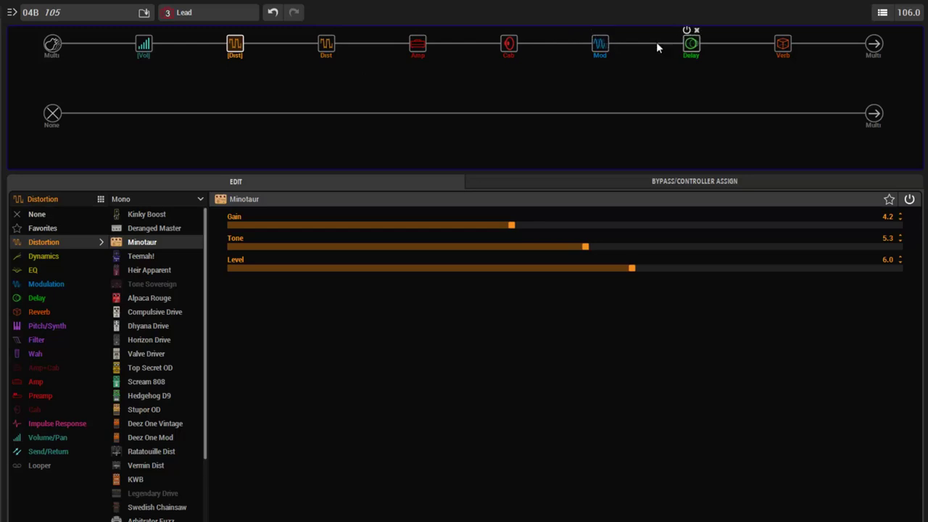
click(144, 13)
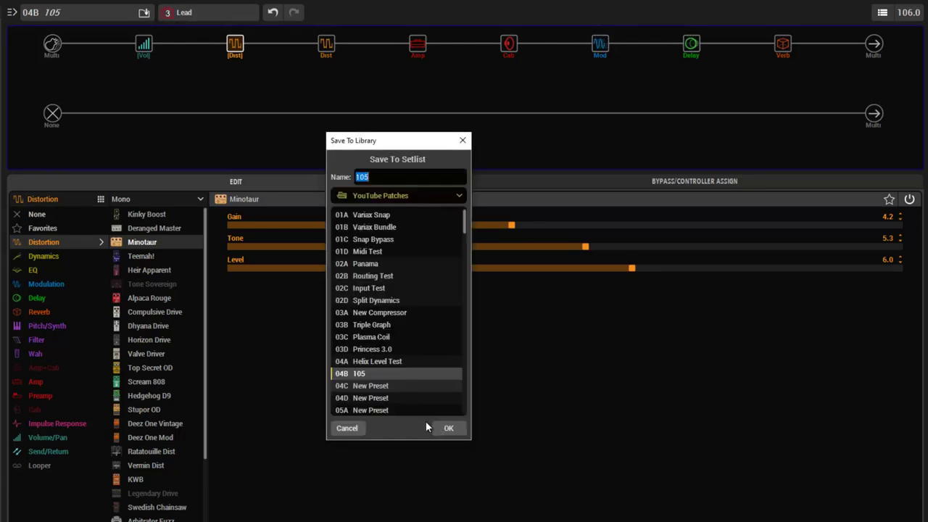
click(428, 426)
Switch through the Clean, Crunch and Lead snapshots, ending on Clean with the Minotaur bypassed
click(185, 14)
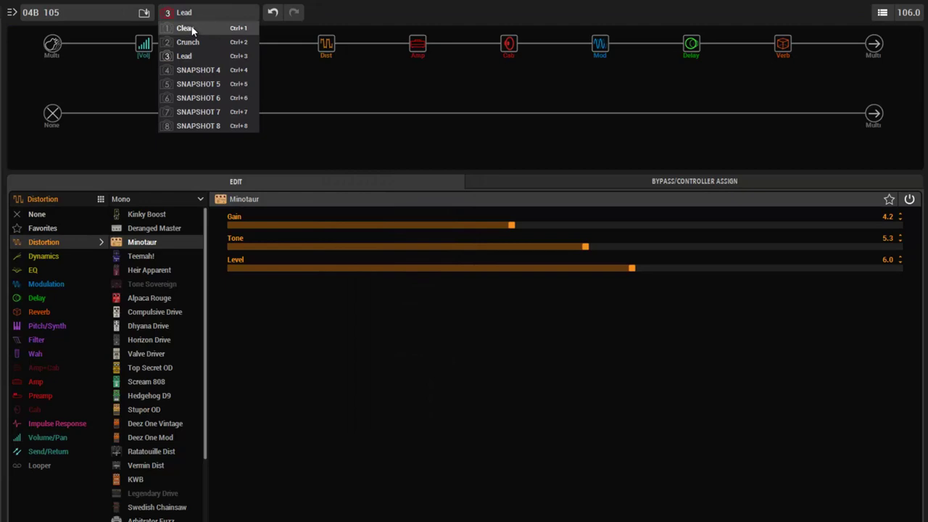
click(187, 27)
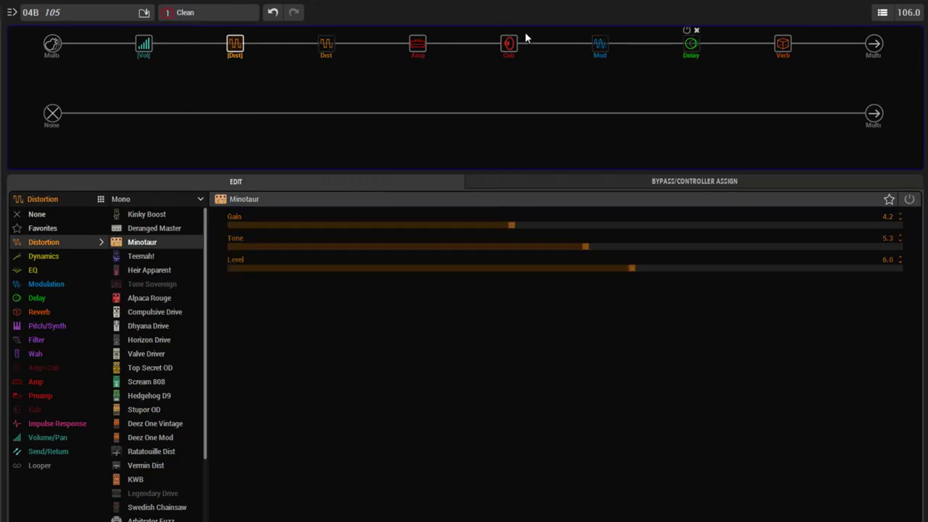
click(205, 14)
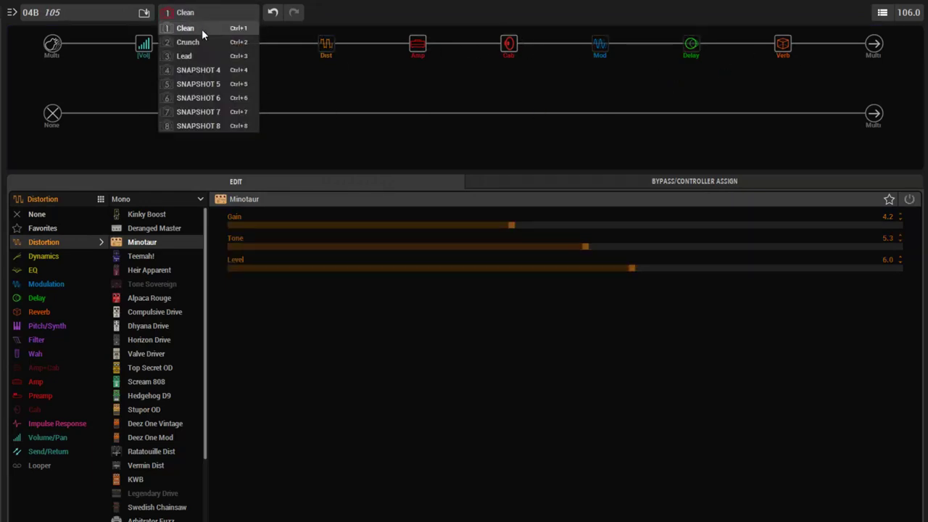
click(202, 29)
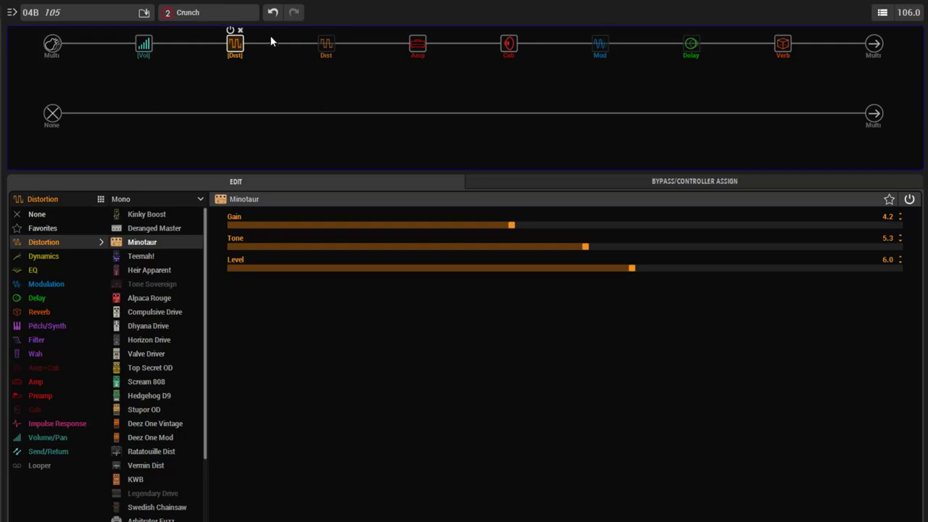
click(199, 11)
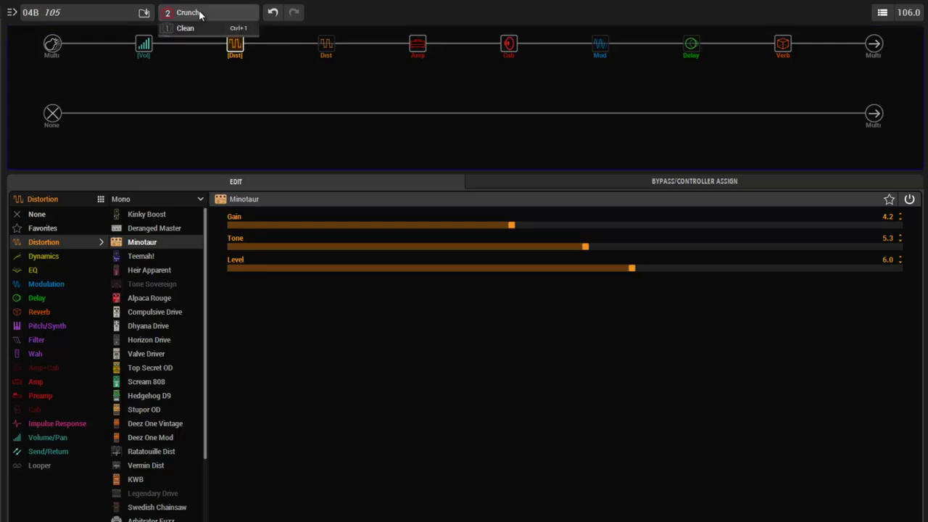
click(333, 93)
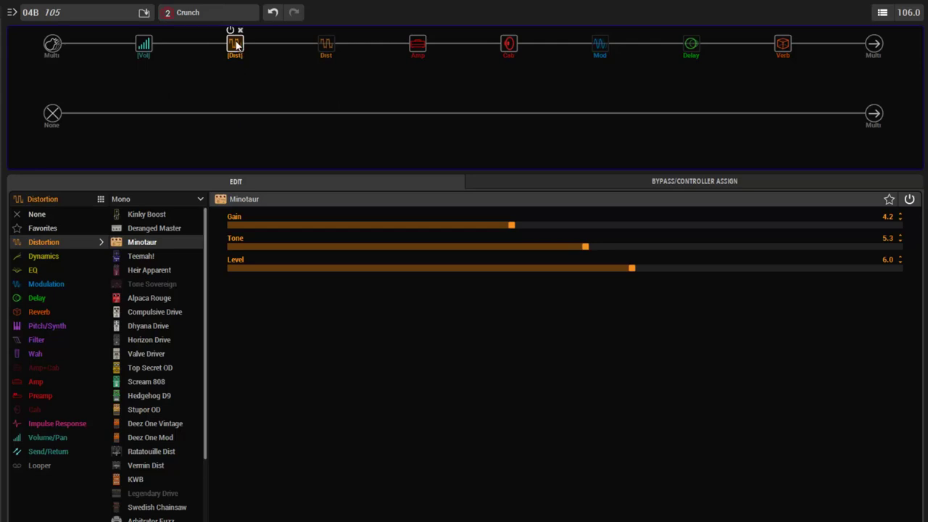
click(227, 16)
click(209, 50)
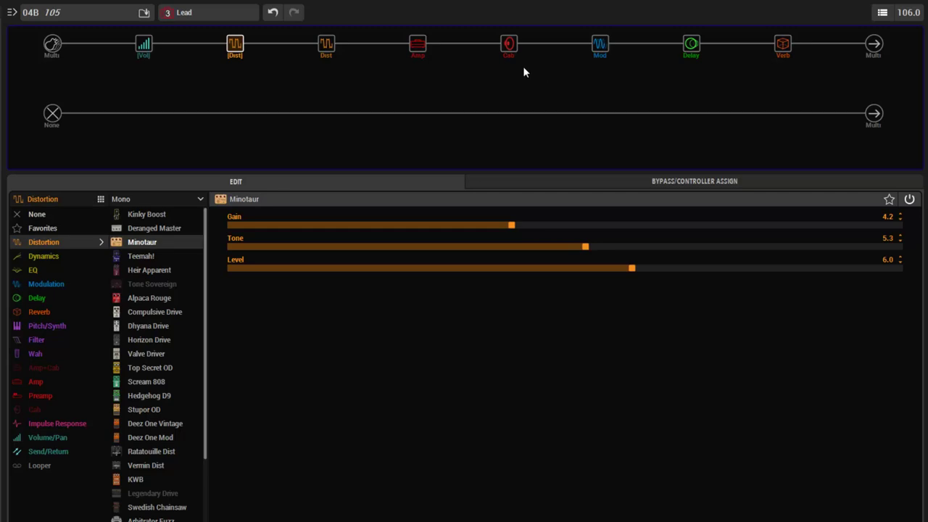
click(221, 13)
click(206, 30)
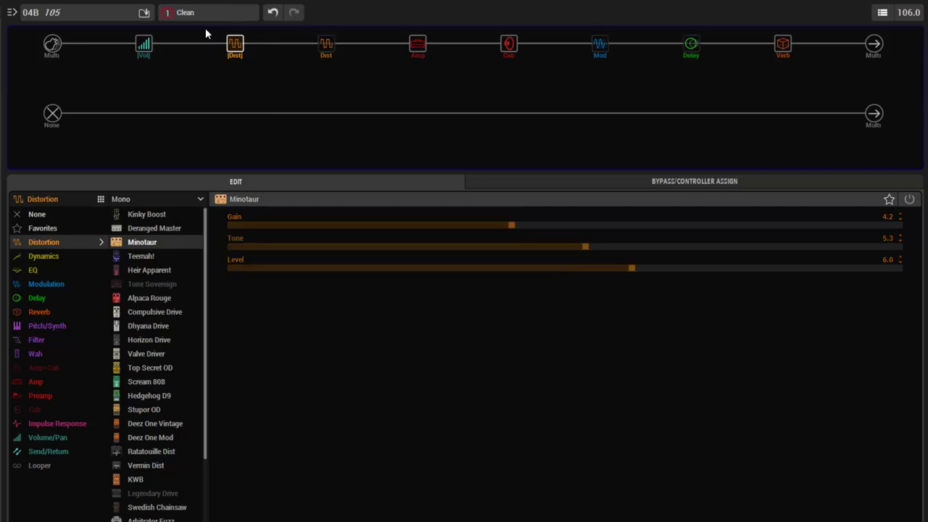
mouse_move(234, 53)
right_click(233, 47)
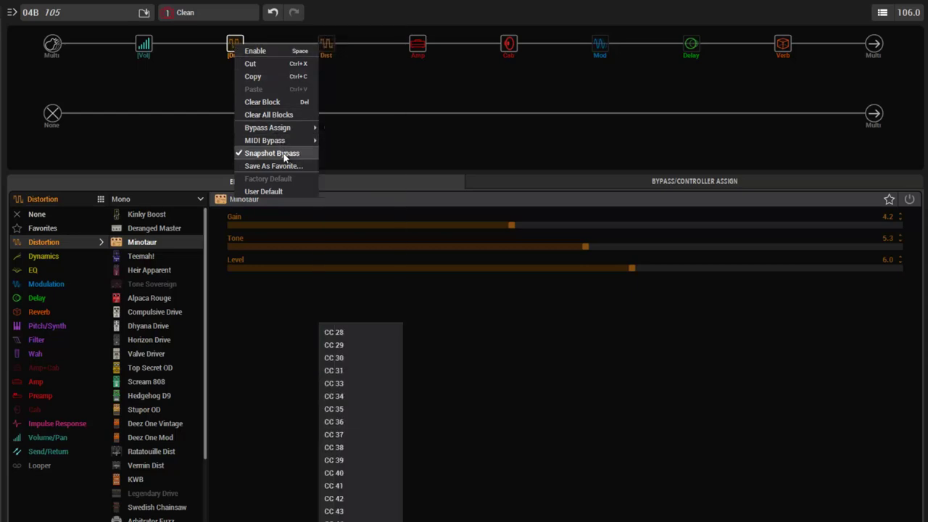
click(283, 154)
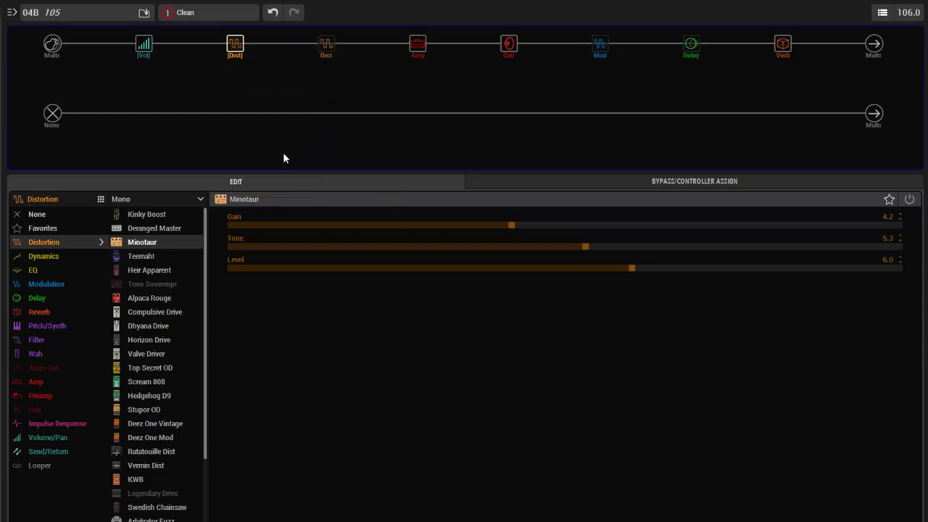
right_click(240, 55)
mouse_move(282, 127)
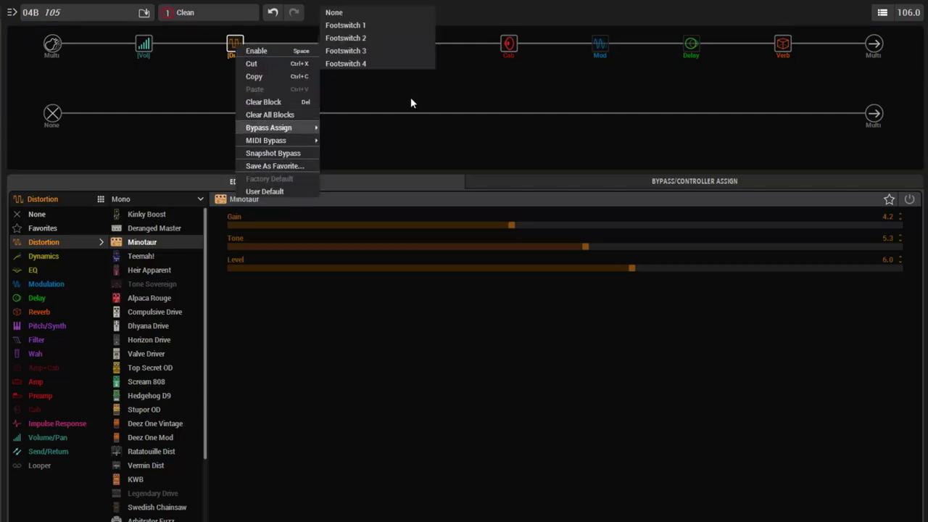
click(536, 98)
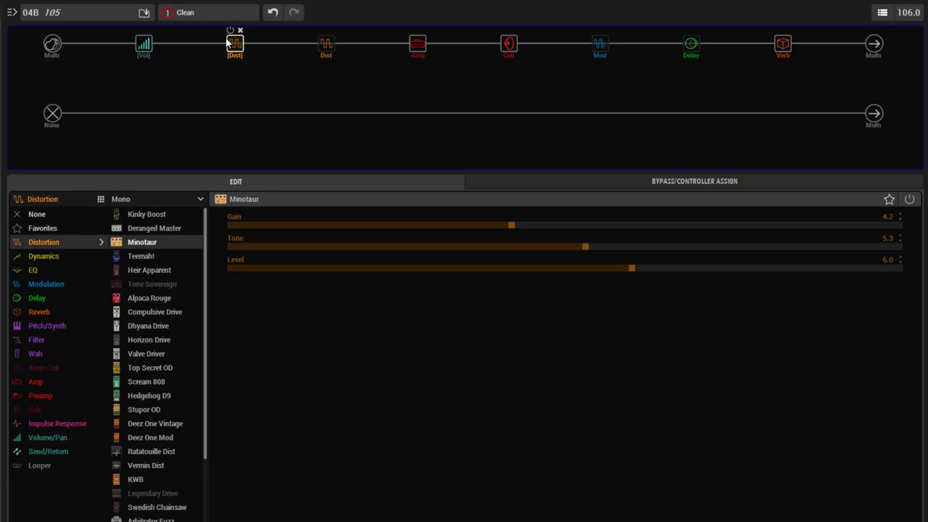
right_click(233, 42)
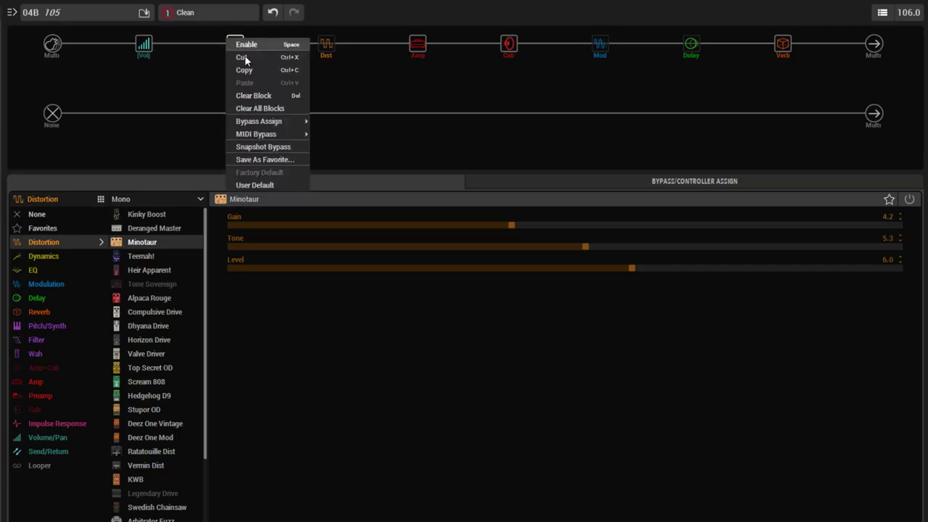
click(263, 148)
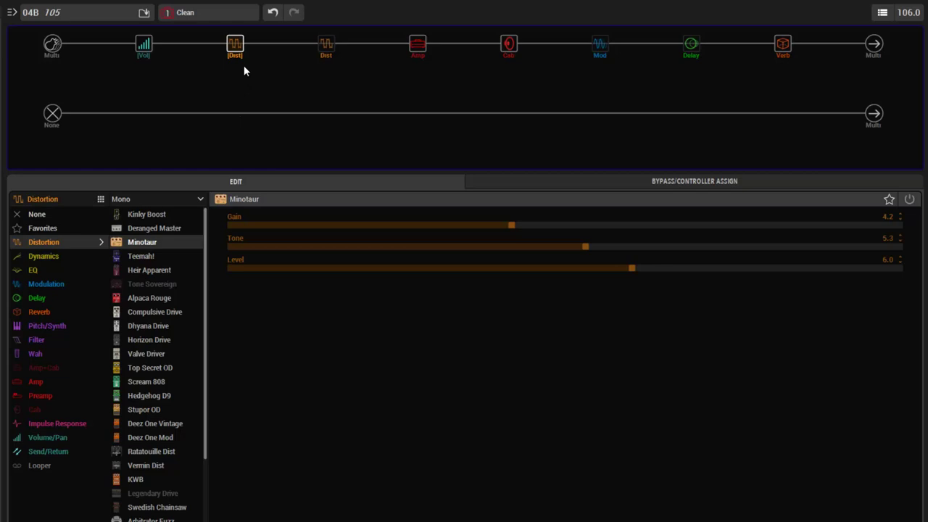
Show the US Princess amp, switch to snapshot 5, and turn the distortion block off
mouse_move(418, 47)
click(419, 46)
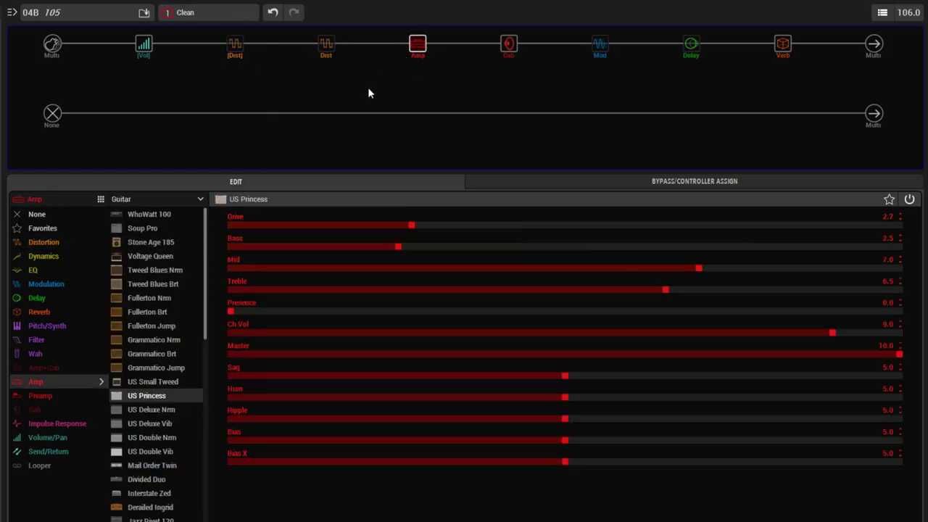
click(225, 12)
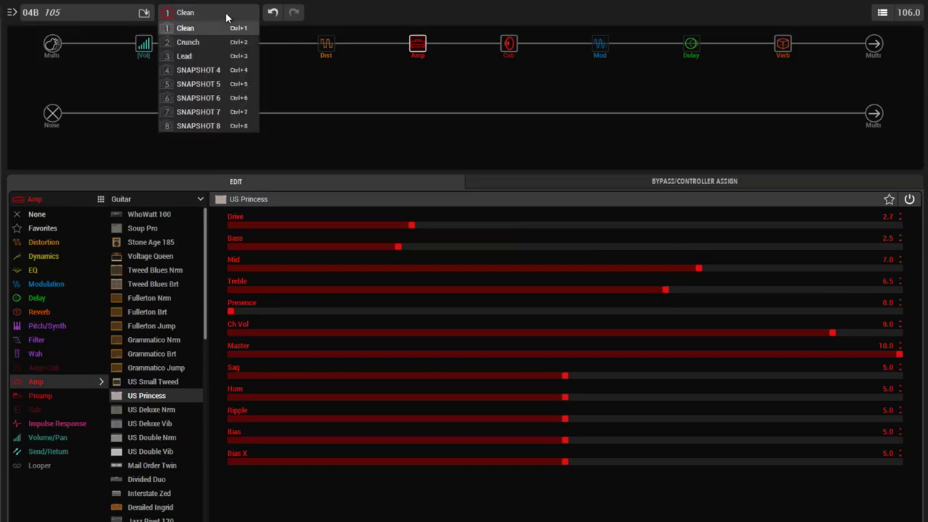
click(216, 80)
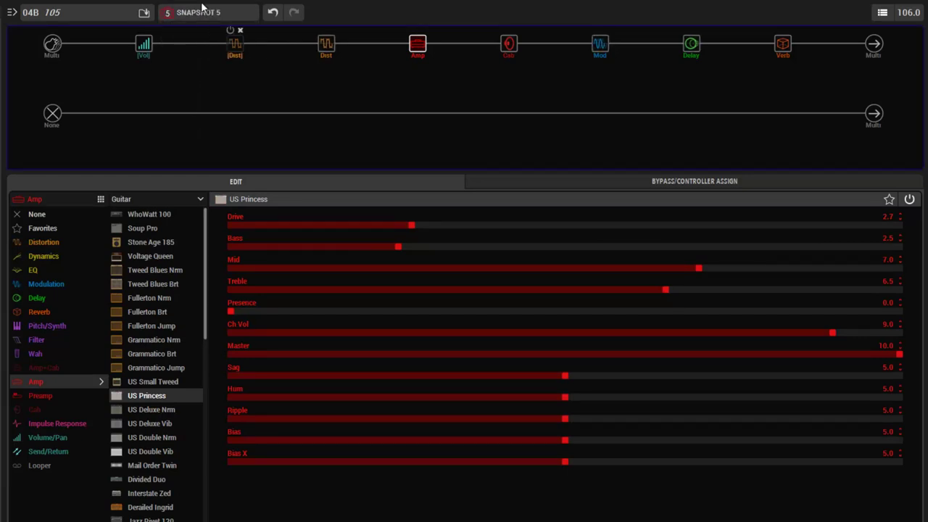
mouse_move(311, 30)
click(595, 30)
click(686, 30)
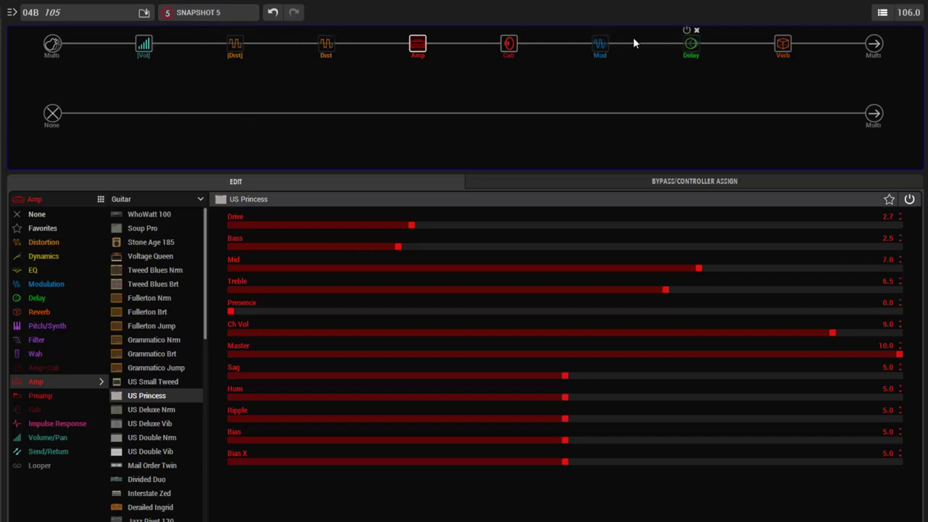
Rename snapshot 5 to 'Clean Chan' and save preset 105
right_click(224, 16)
click(241, 55)
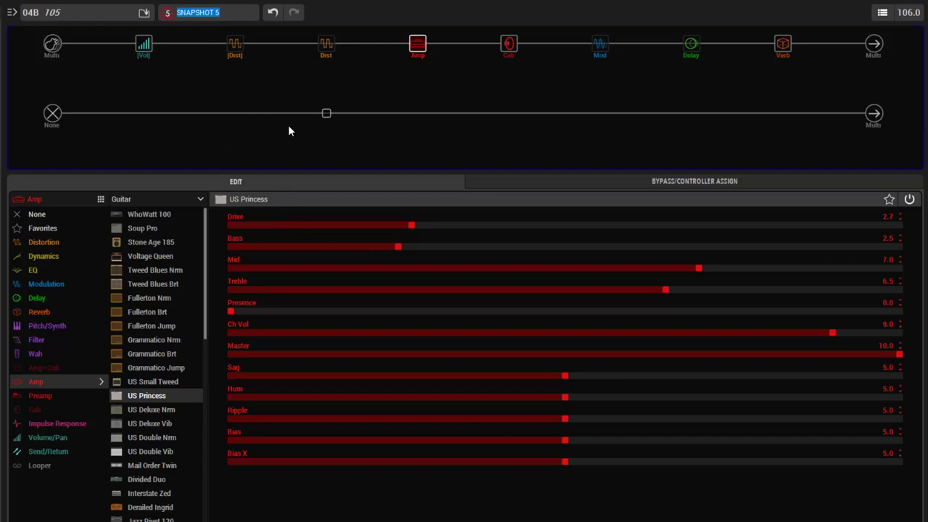
text(Clean Chan)
key(Return)
click(143, 13)
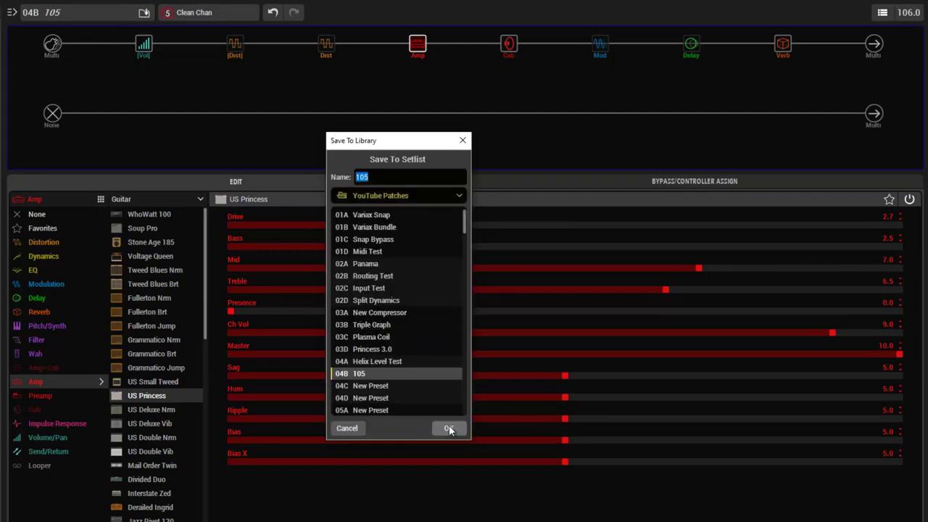
click(444, 427)
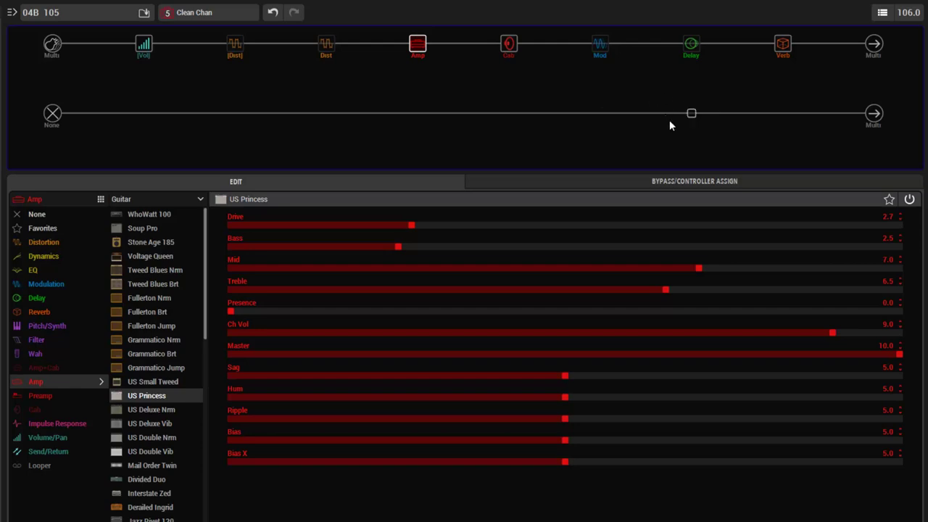
Assign the US Princess amp's Drive, Bass, Mid, Treble, Presence, Ch Vol and Master to Snapshots
right_click(887, 225)
click(797, 440)
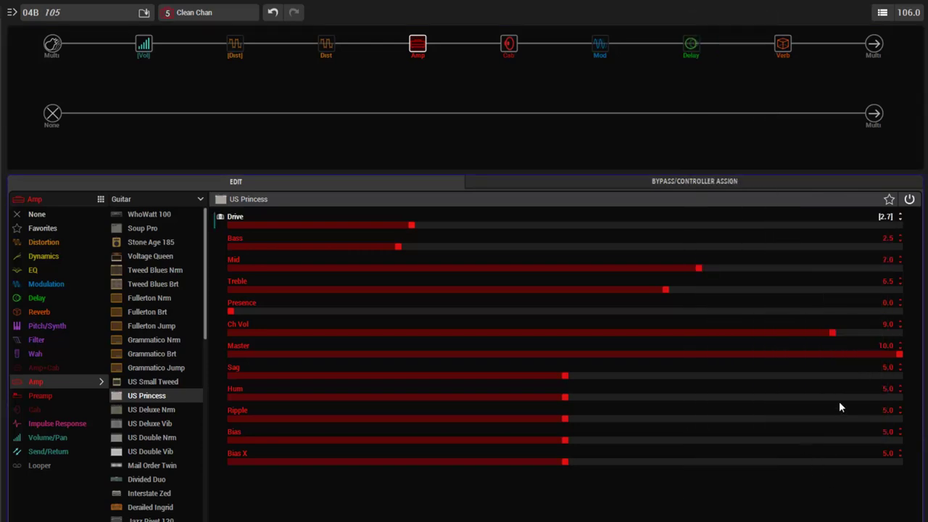
right_click(887, 239)
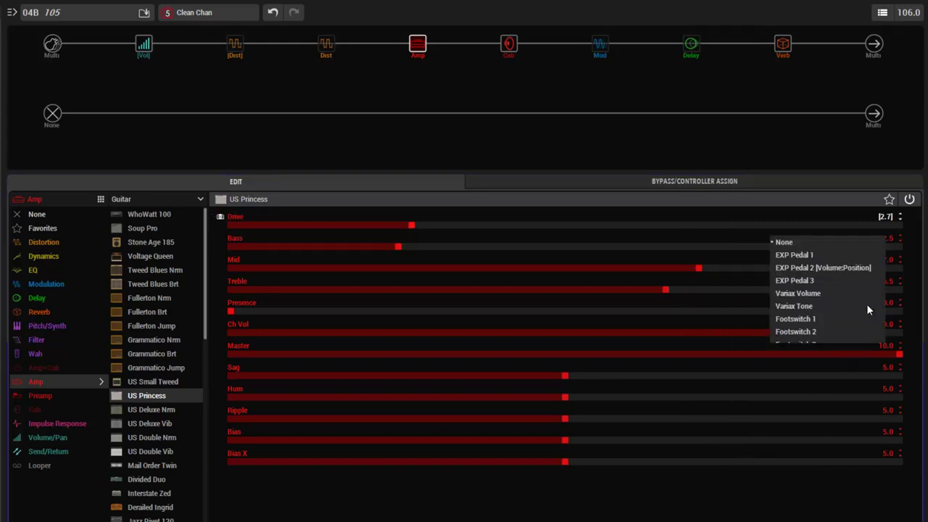
click(792, 459)
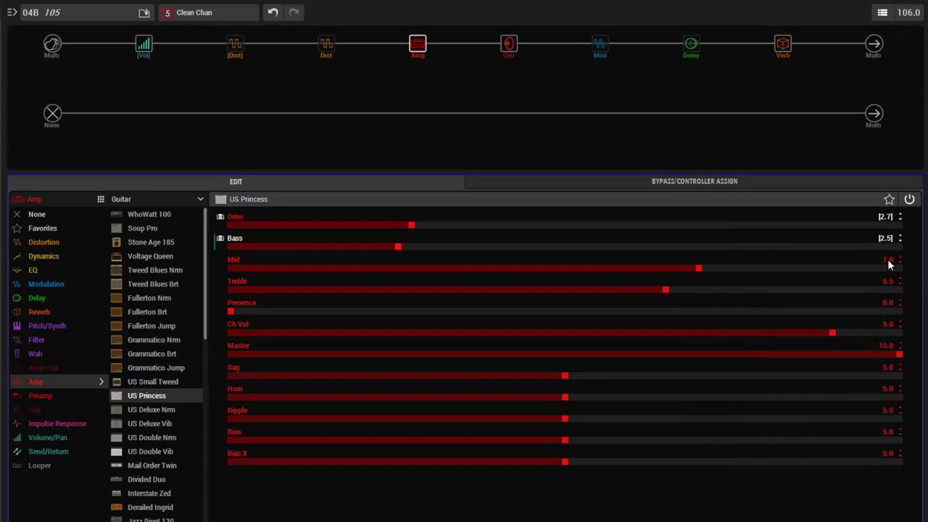
right_click(888, 261)
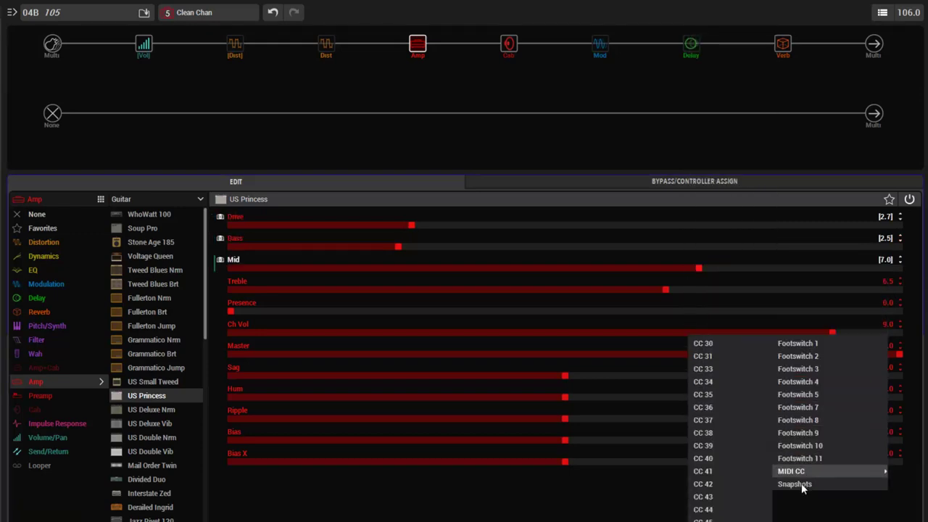
click(795, 483)
right_click(887, 283)
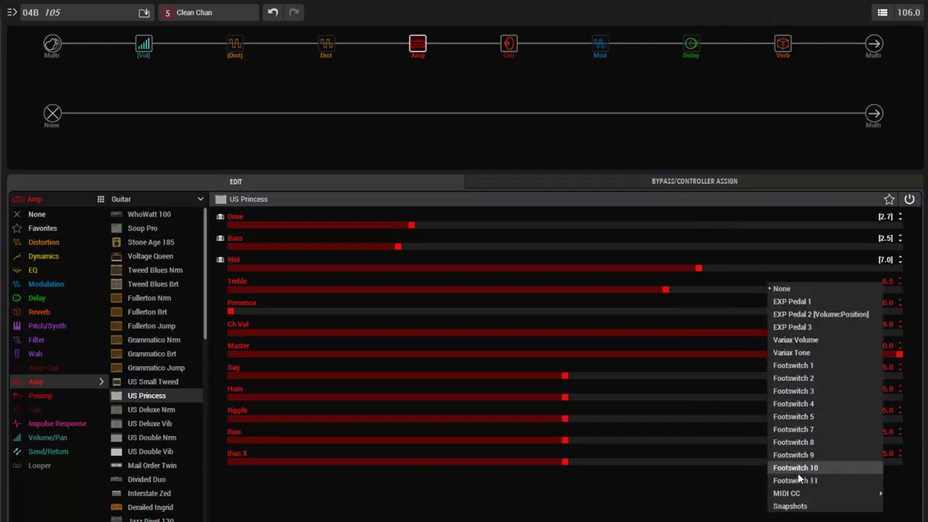
click(797, 505)
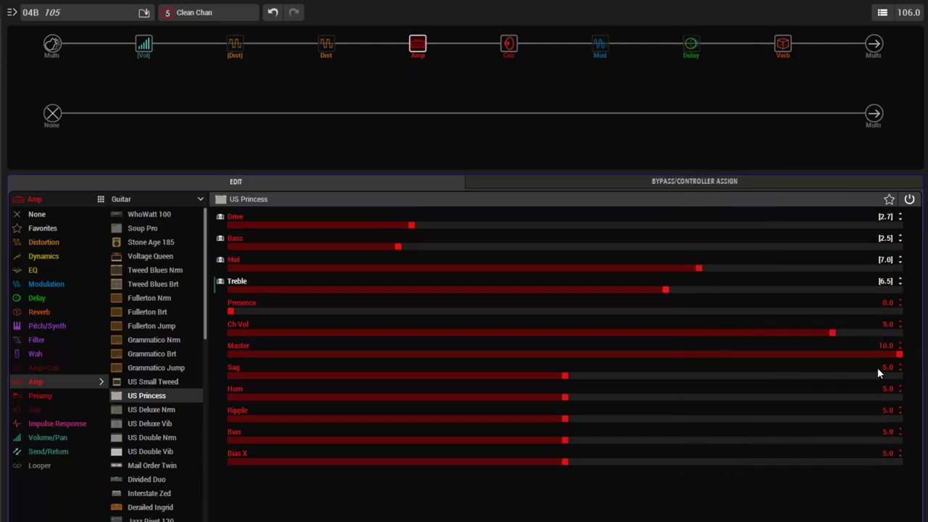
right_click(889, 303)
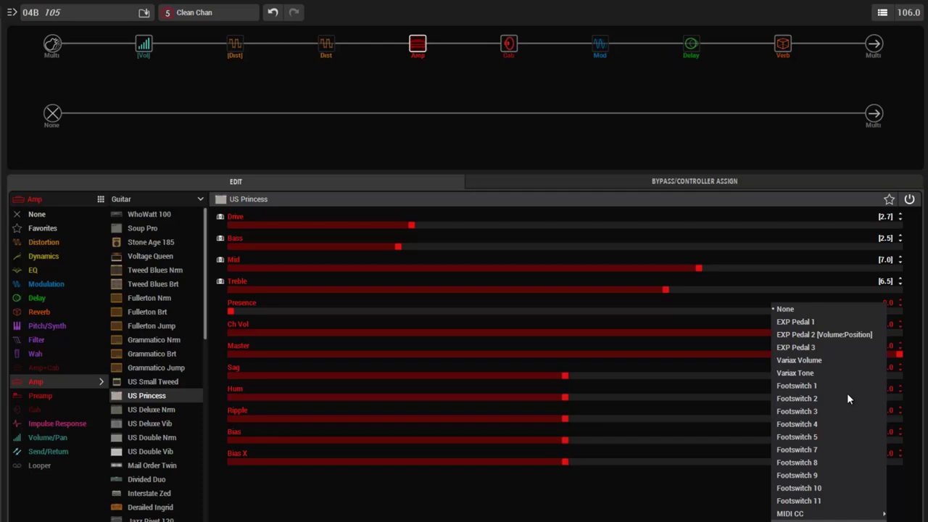
click(798, 519)
right_click(890, 325)
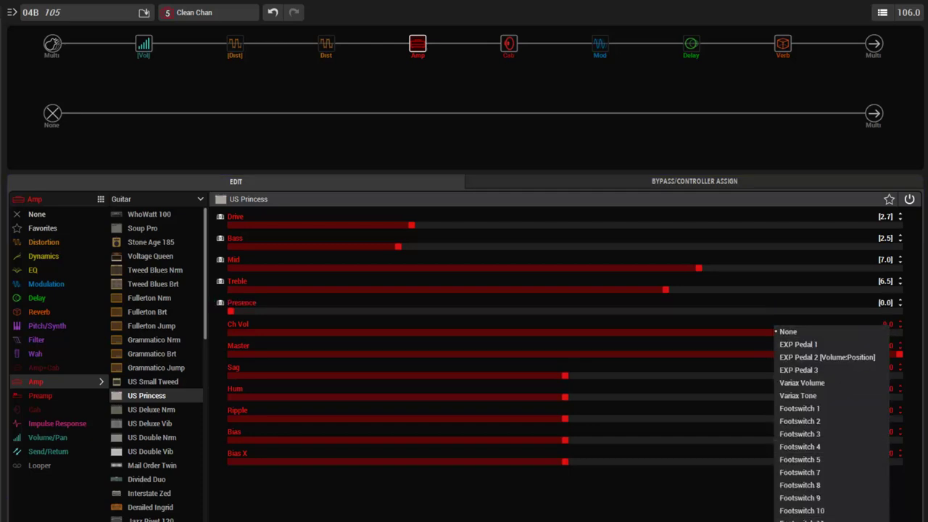
scroll(869, 392, down, 3)
click(797, 507)
right_click(887, 345)
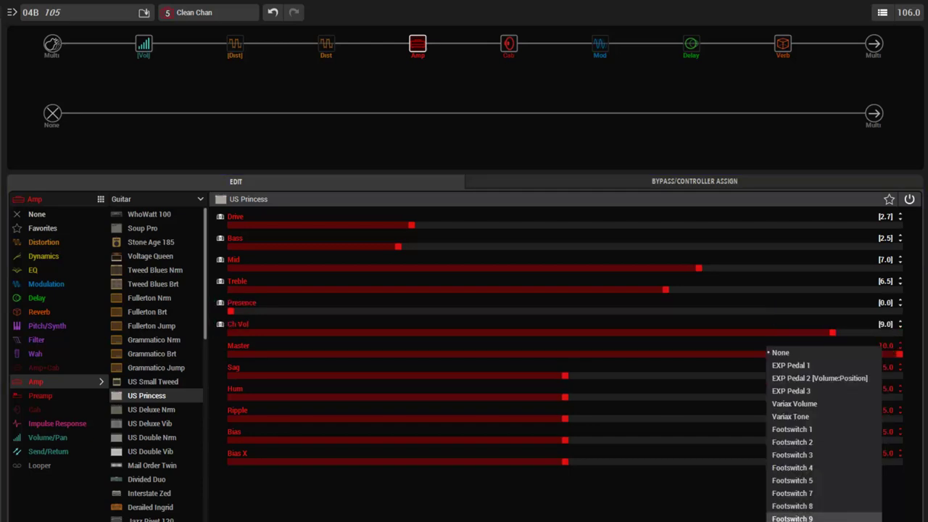
click(798, 519)
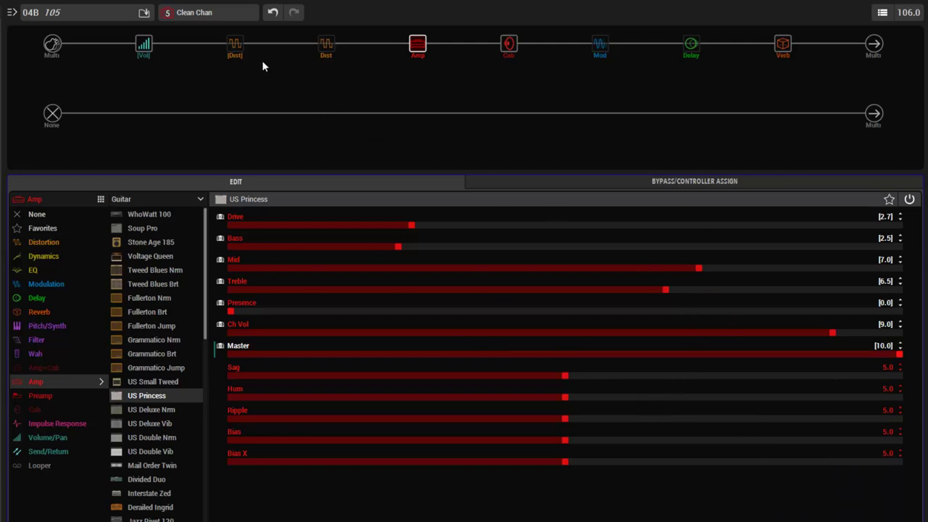
Set the amp to Master 6.0, Drive 1.8, Bass 4.7 and Presence 4.4, then save preset 105
click(144, 12)
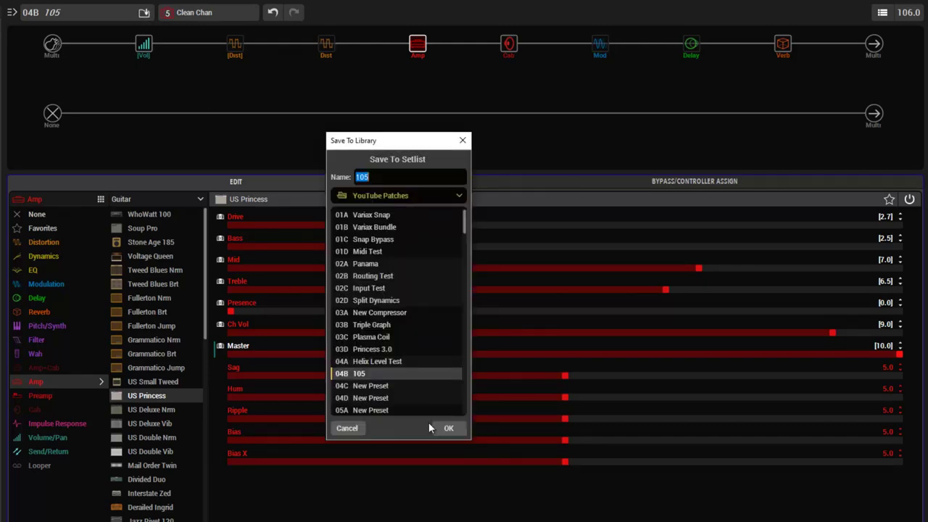
click(358, 427)
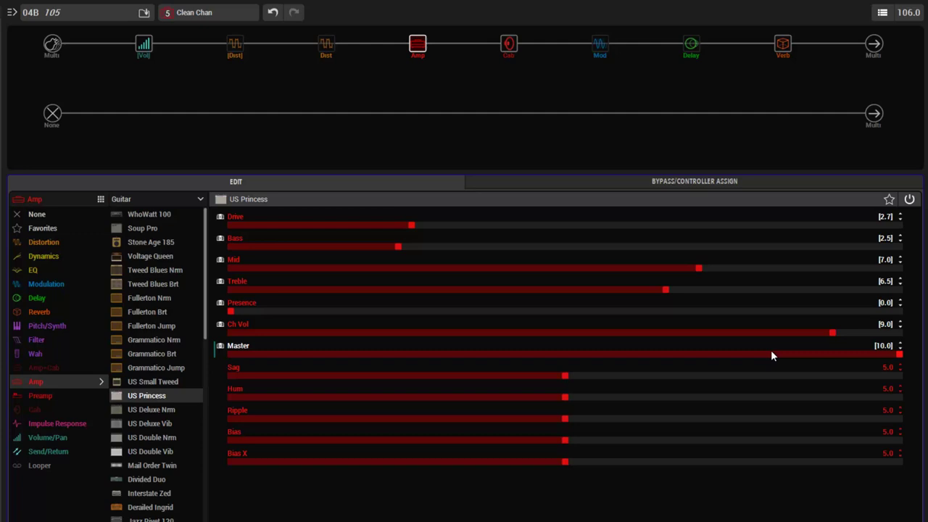
drag(771, 349, 630, 365)
click(352, 225)
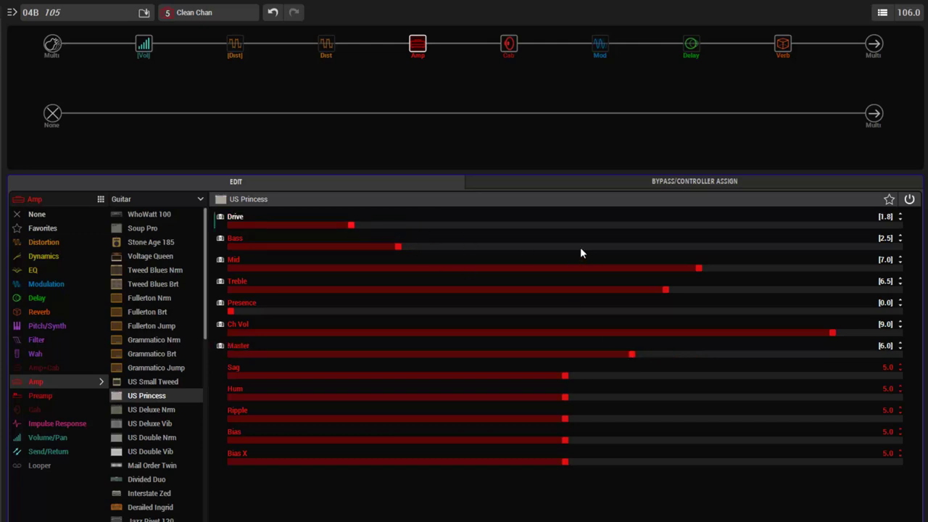
drag(508, 247, 550, 246)
drag(509, 313, 523, 309)
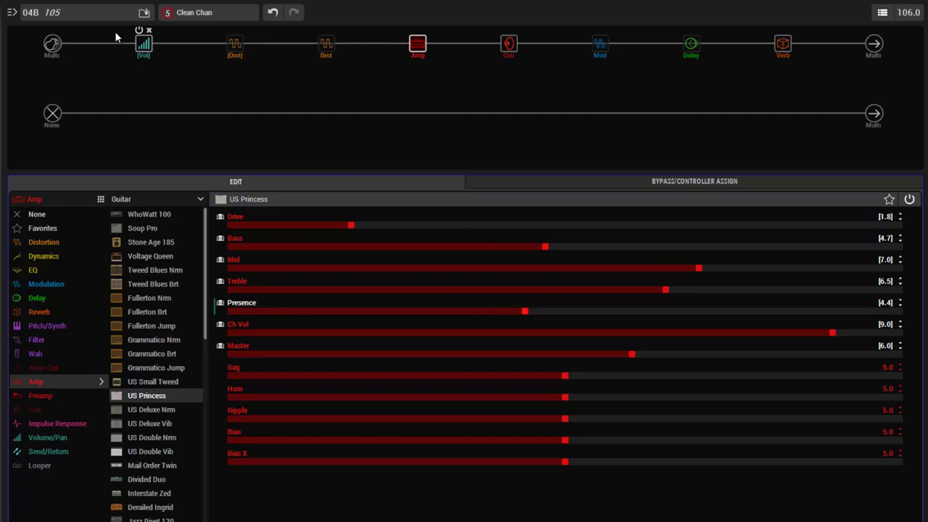
click(144, 12)
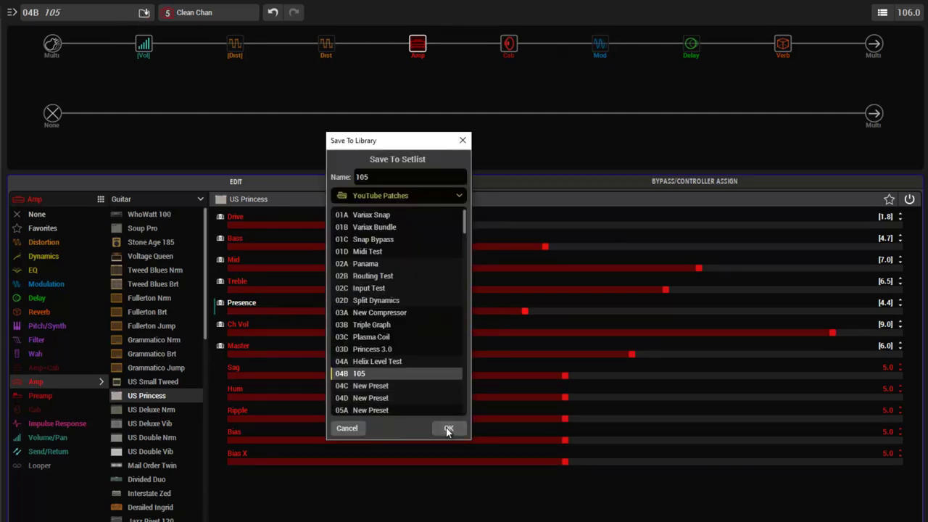
click(449, 430)
Copy the Clean Chan snapshot and paste it into snapshot 6
right_click(204, 16)
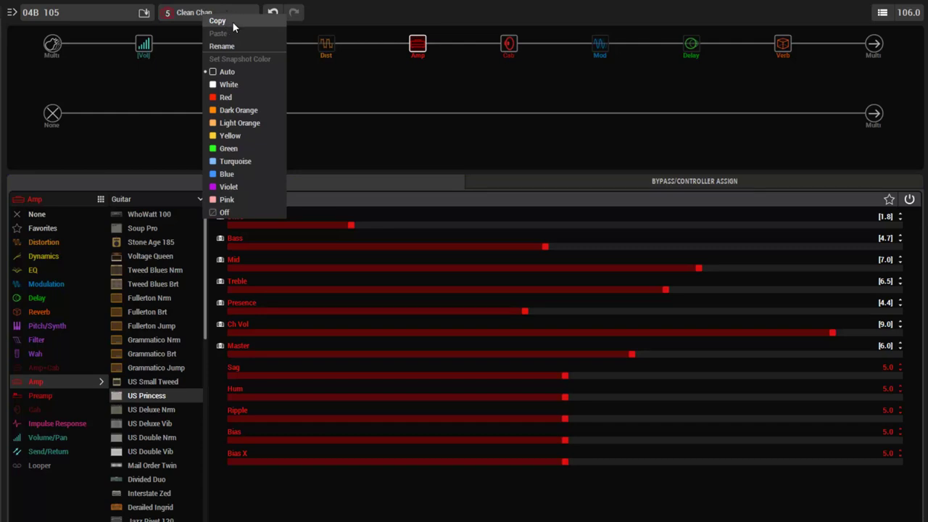
click(230, 20)
click(220, 15)
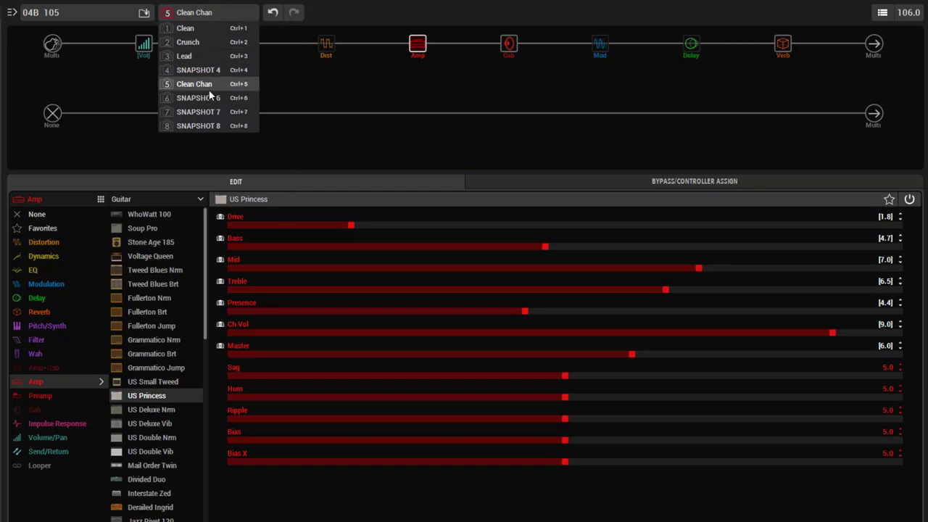
click(198, 97)
right_click(197, 13)
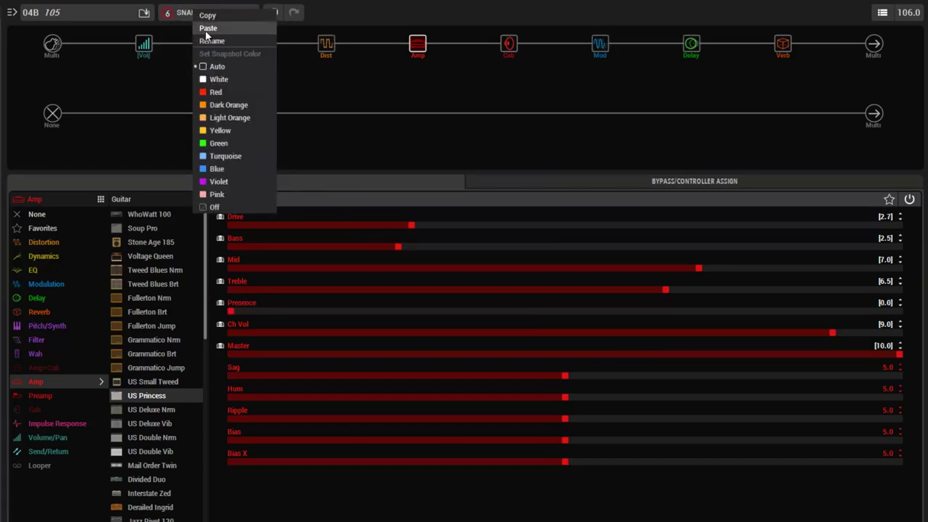
click(206, 30)
Rename the pasted snapshot 6 to 'Crunch CH'
right_click(203, 13)
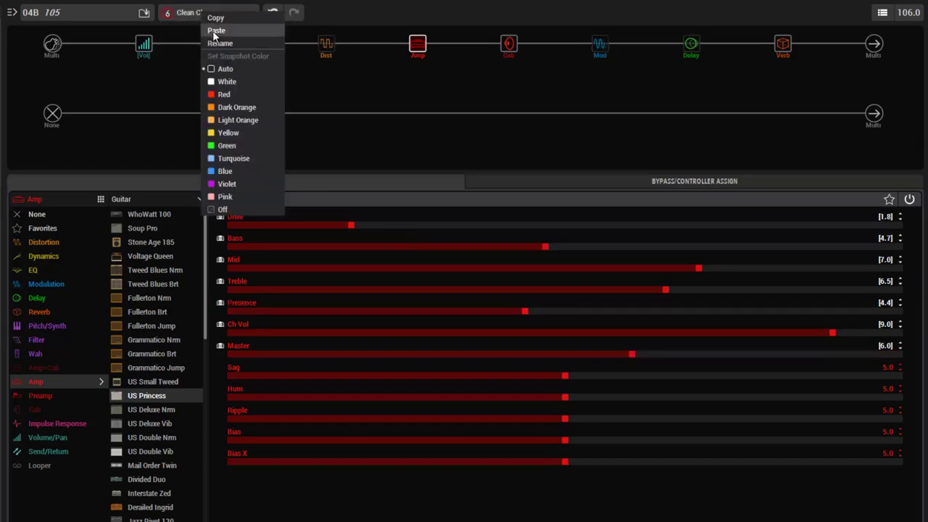
click(219, 43)
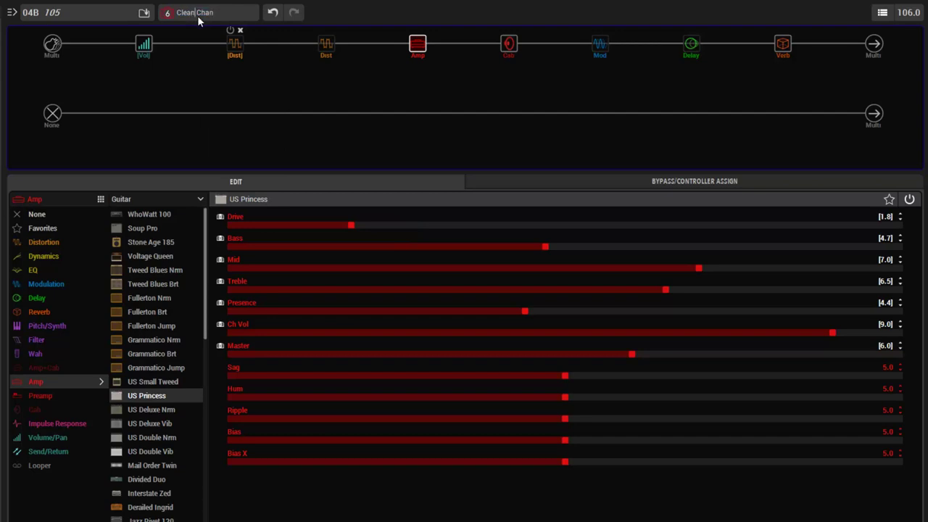
key(BackSpace)
key(BackSpace)
key(BackSpace)
key(BackSpace)
key(BackSpace)
text(Cruc)
key(BackSpace)
text(nc)
key(Delete)
key(Delete)
key(Delete)
key(Return)
Set the amp to Drive 5.5, Ch Vol 8.4, Bass 3.3 and Treble 7.1, then save preset 105
drag(464, 226, 601, 226)
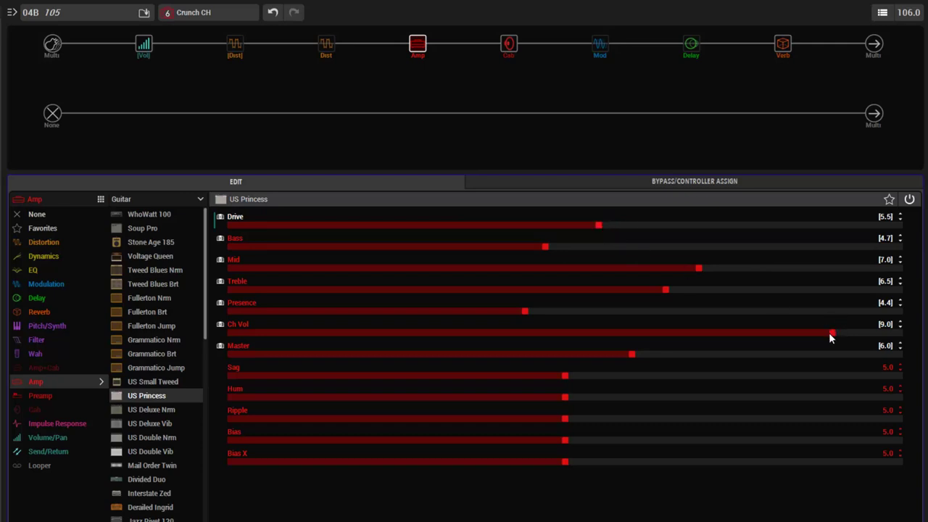
drag(828, 332, 771, 335)
drag(543, 247, 453, 248)
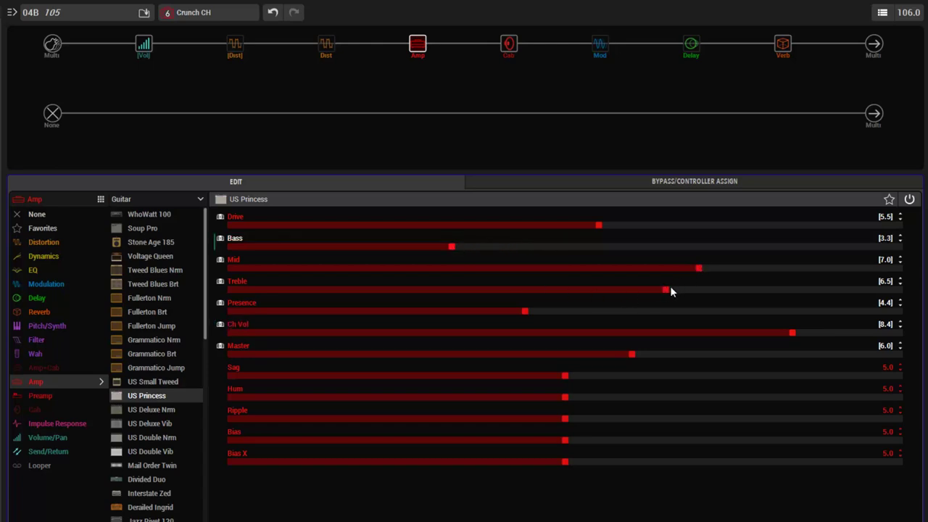
drag(677, 290, 702, 291)
click(145, 12)
click(438, 428)
Copy Crunch CH into snapshot 7 and rename it 'Lead CH'
right_click(205, 13)
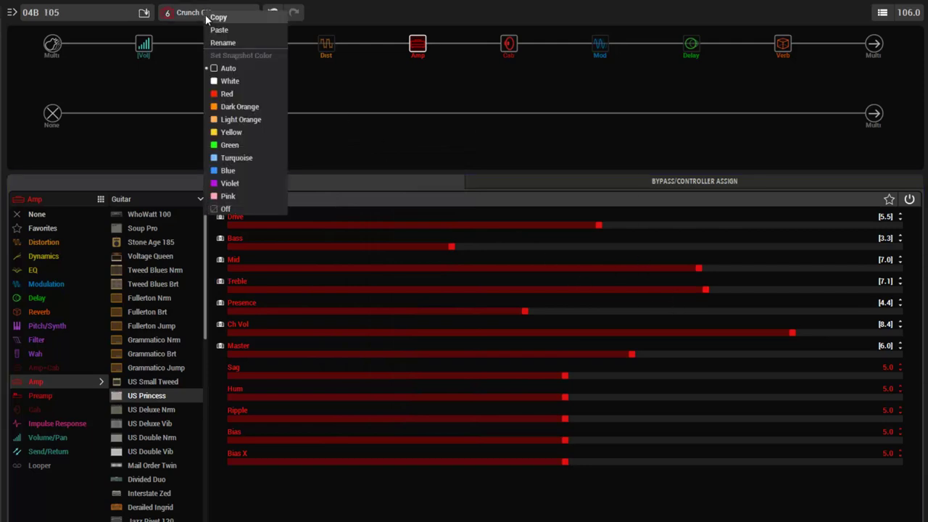
click(218, 17)
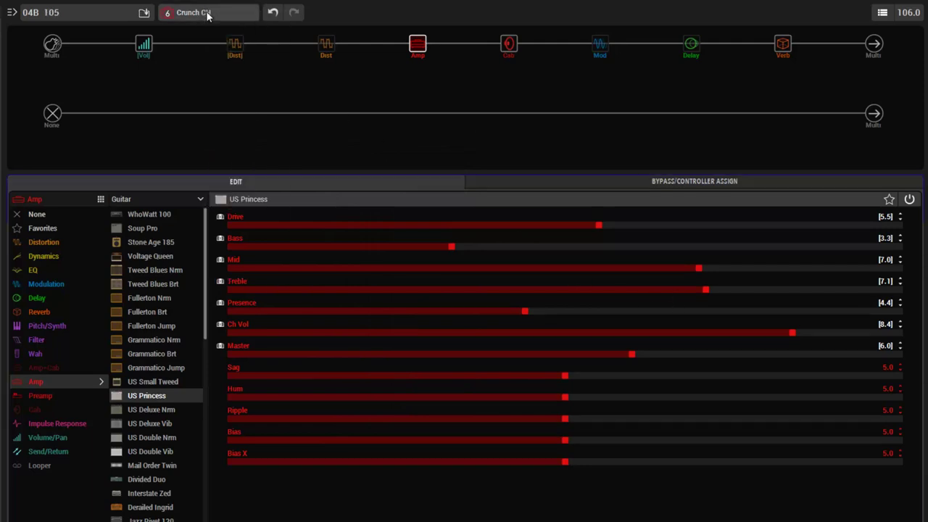
click(208, 12)
click(209, 112)
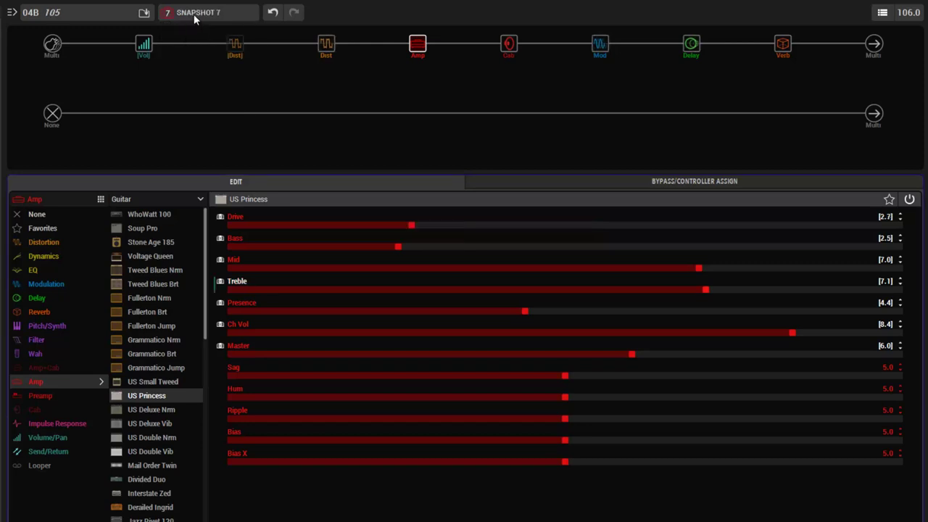
right_click(206, 13)
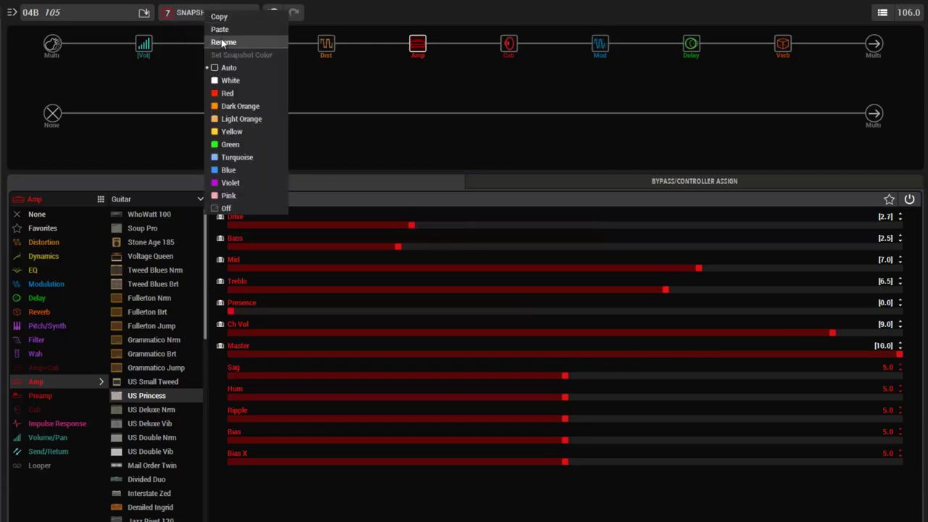
click(219, 29)
right_click(193, 13)
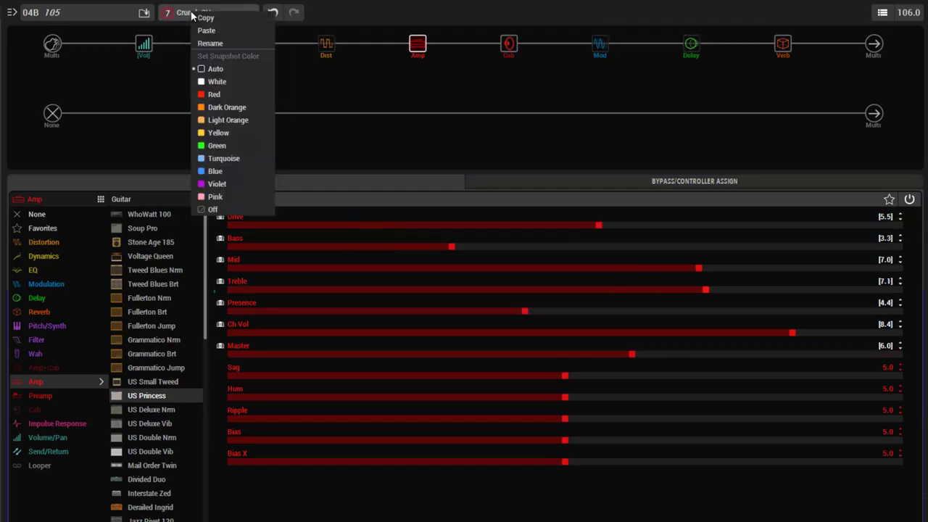
click(211, 43)
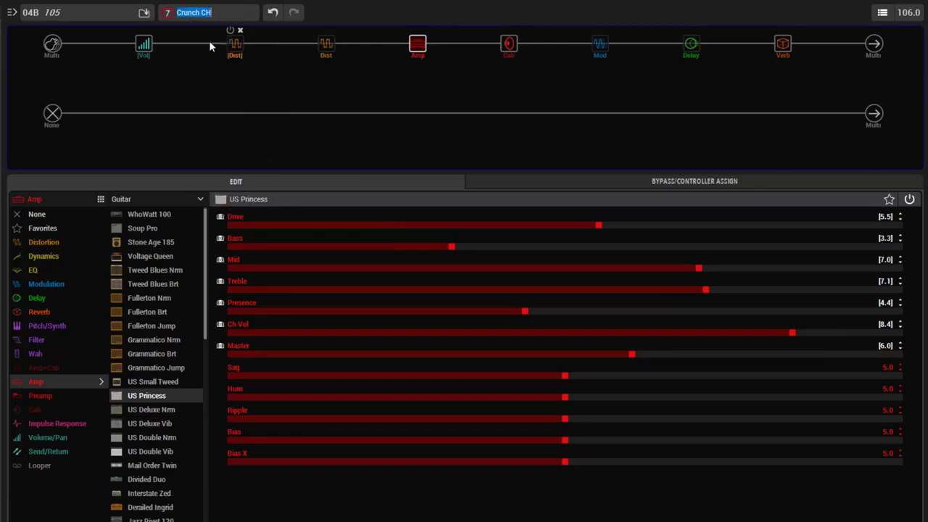
text(Lead CH)
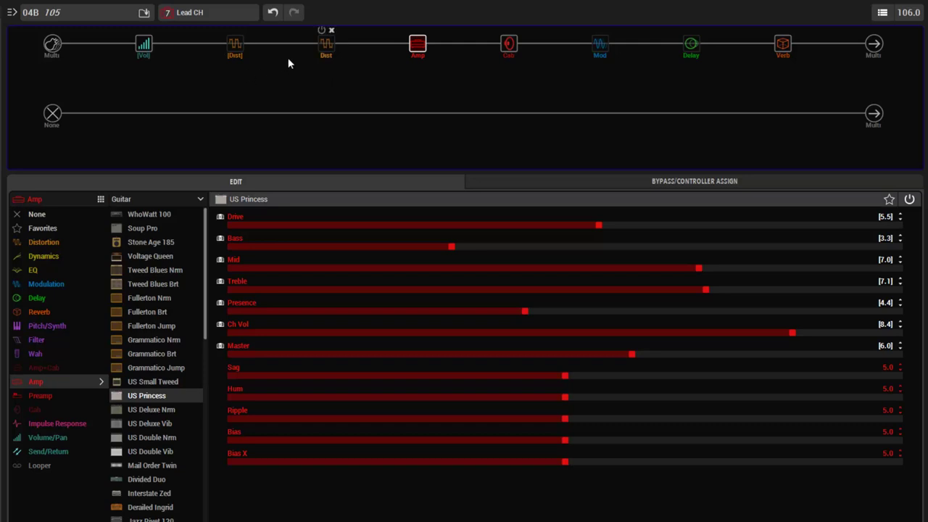
Set the amp to Drive 9.6, Master 9.5, Ch Vol 7.1, Bass 1.6, Mid 8.5, Treble 6.5, then save
drag(715, 227, 869, 227)
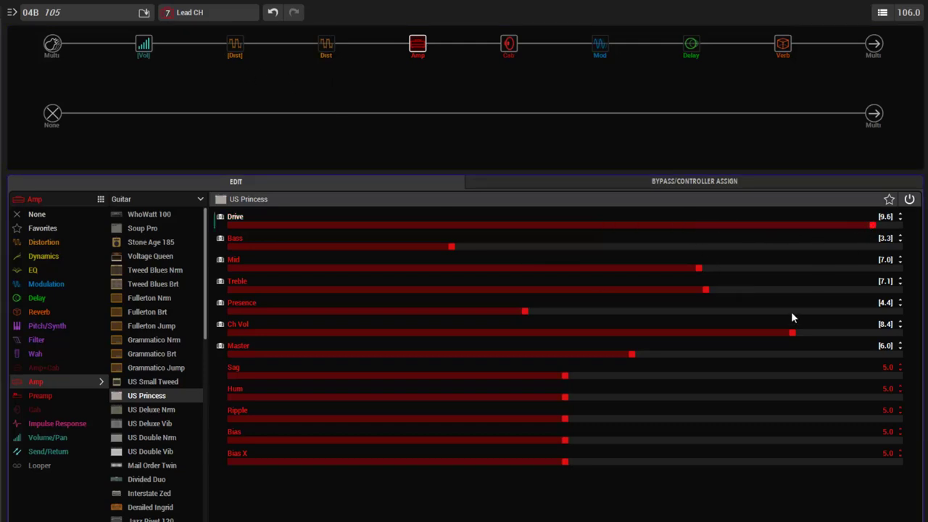
drag(774, 355, 841, 359)
drag(761, 334, 709, 335)
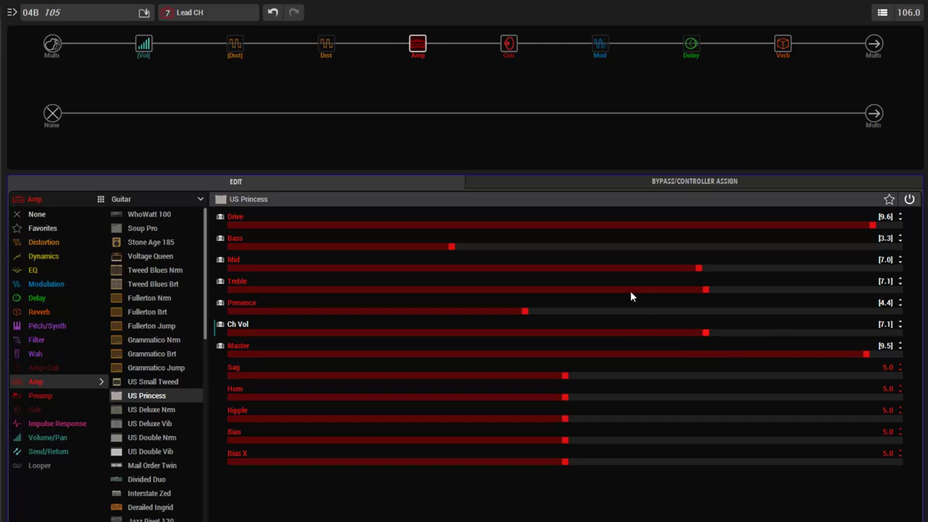
click(336, 247)
drag(761, 268, 800, 268)
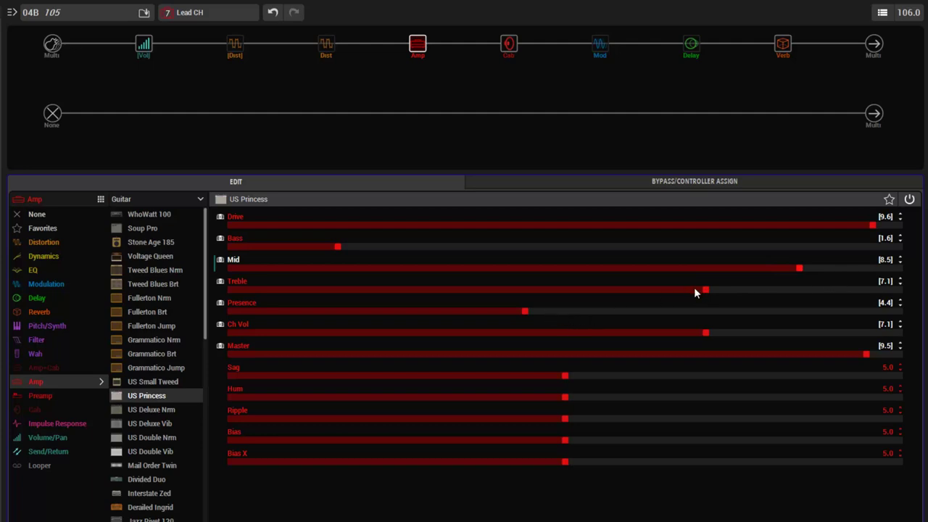
drag(703, 290, 669, 290)
click(143, 12)
click(443, 428)
click(196, 12)
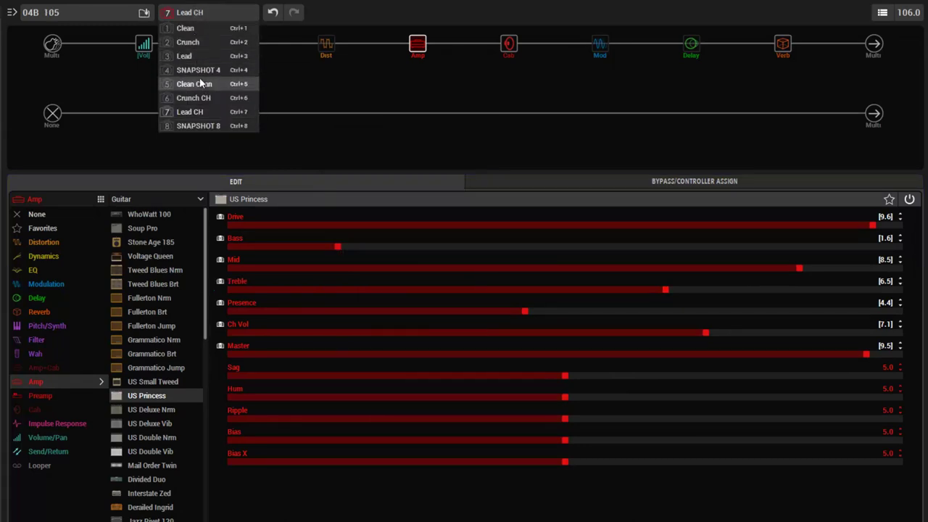
click(203, 83)
click(203, 12)
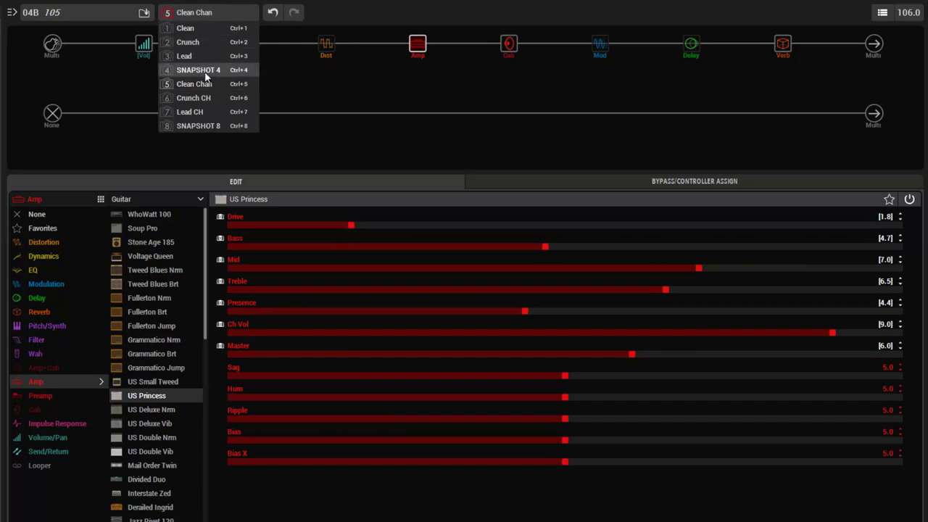
click(204, 97)
click(203, 13)
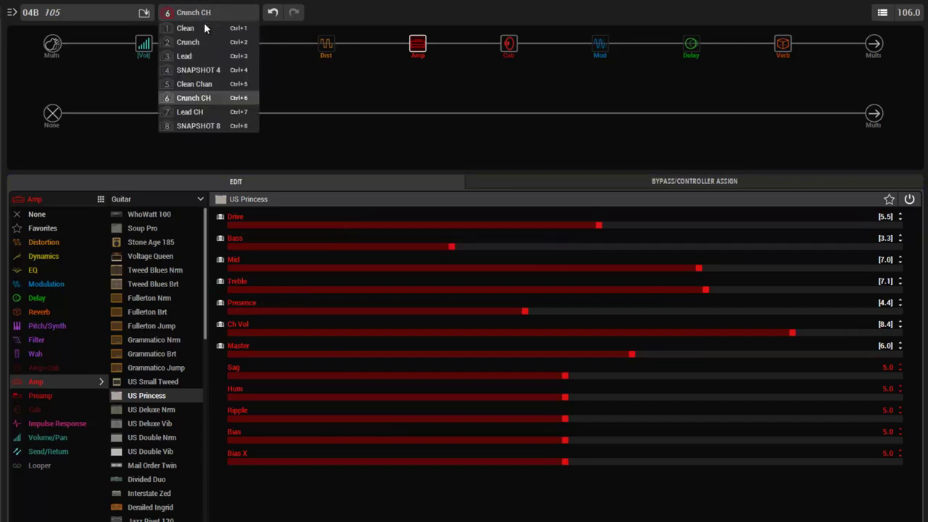
click(210, 112)
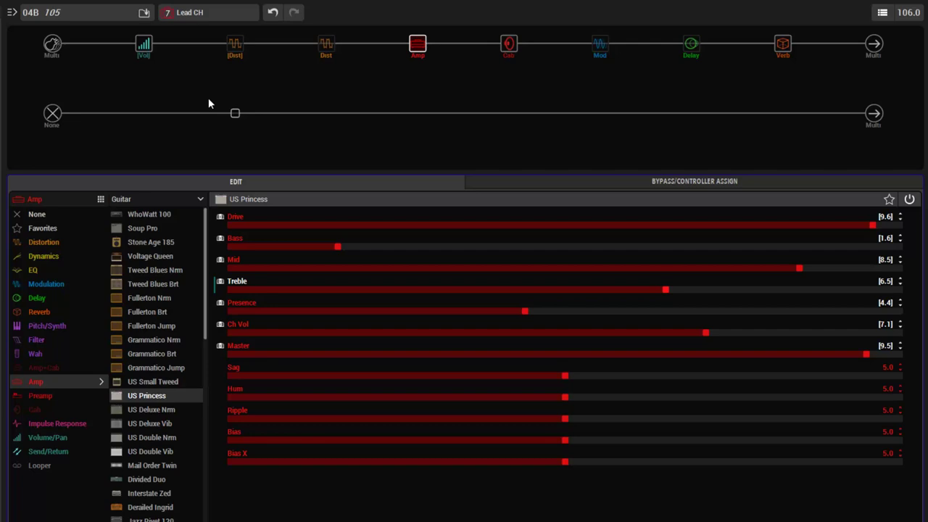
click(215, 10)
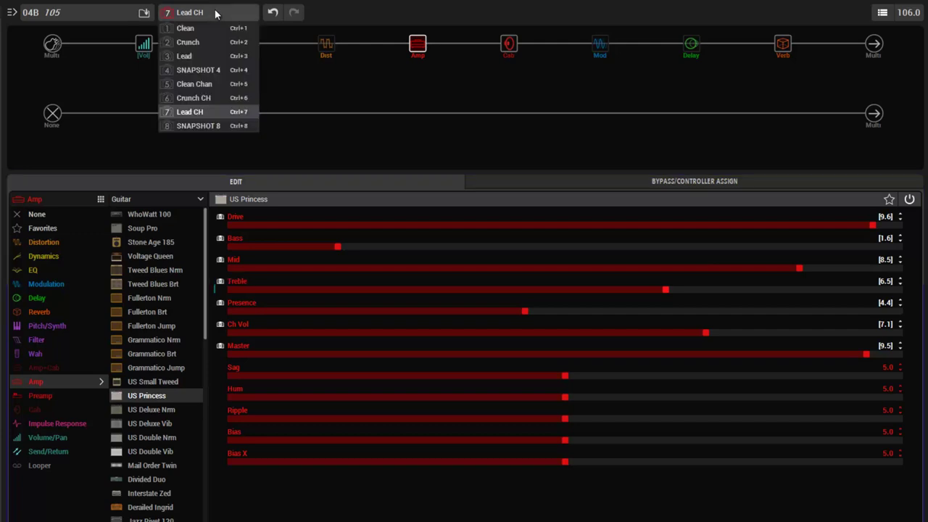
click(218, 97)
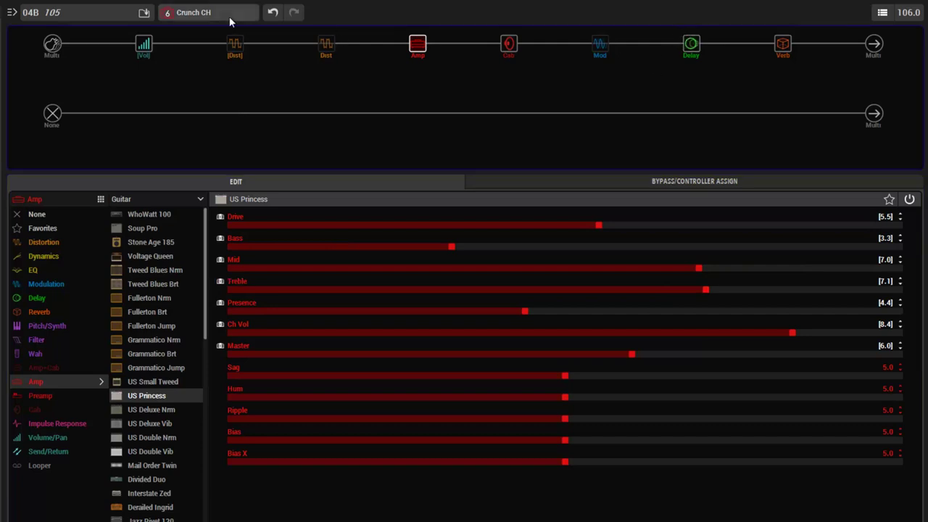
click(201, 15)
click(210, 113)
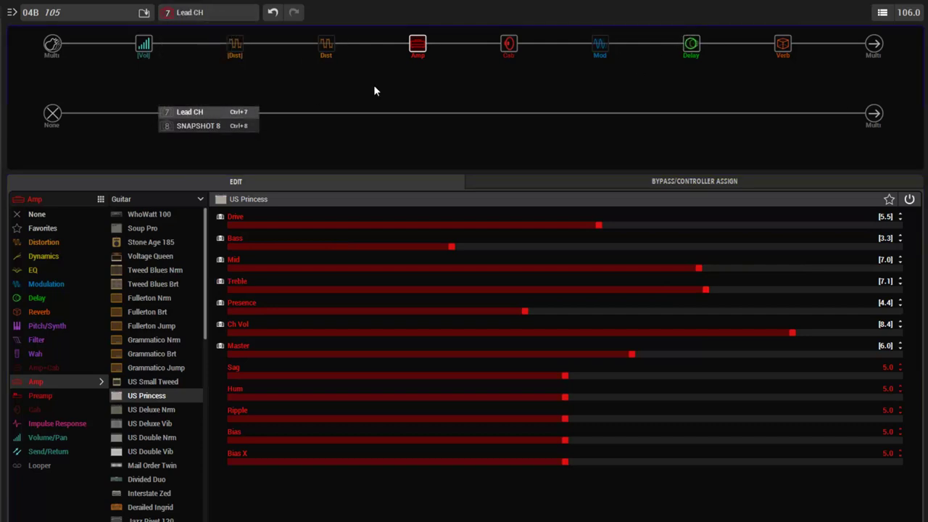
right_click(688, 45)
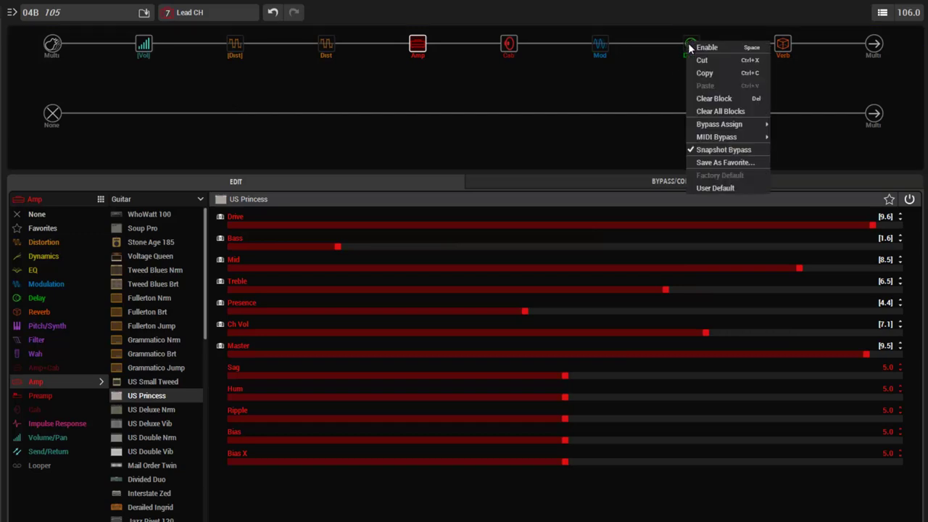
click(721, 150)
click(188, 12)
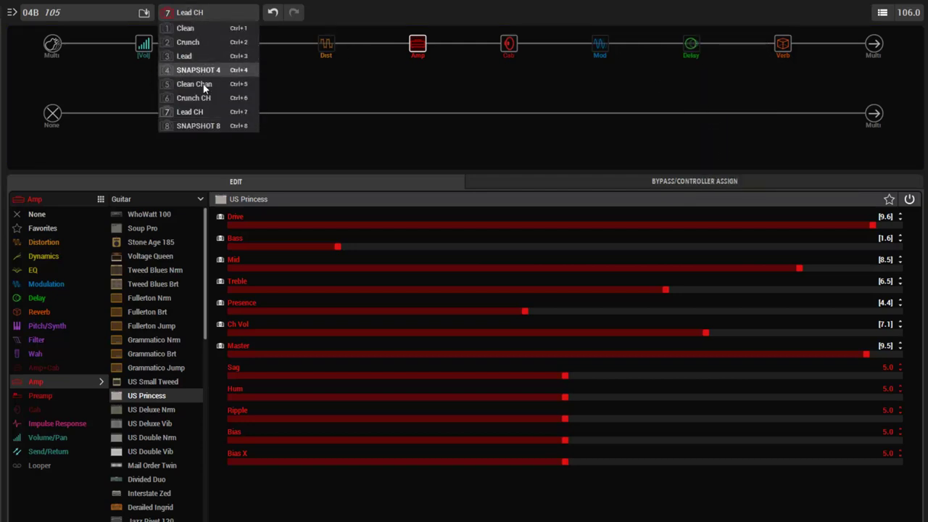
click(205, 101)
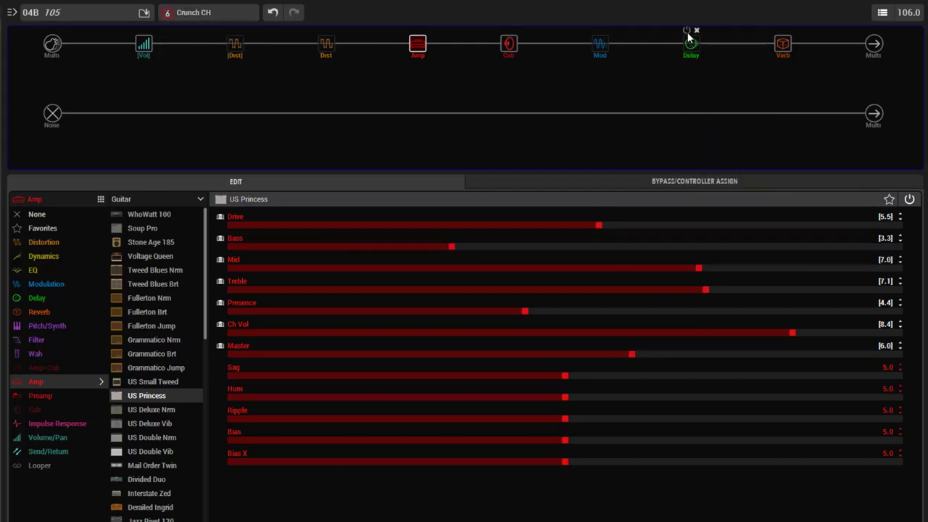
click(215, 13)
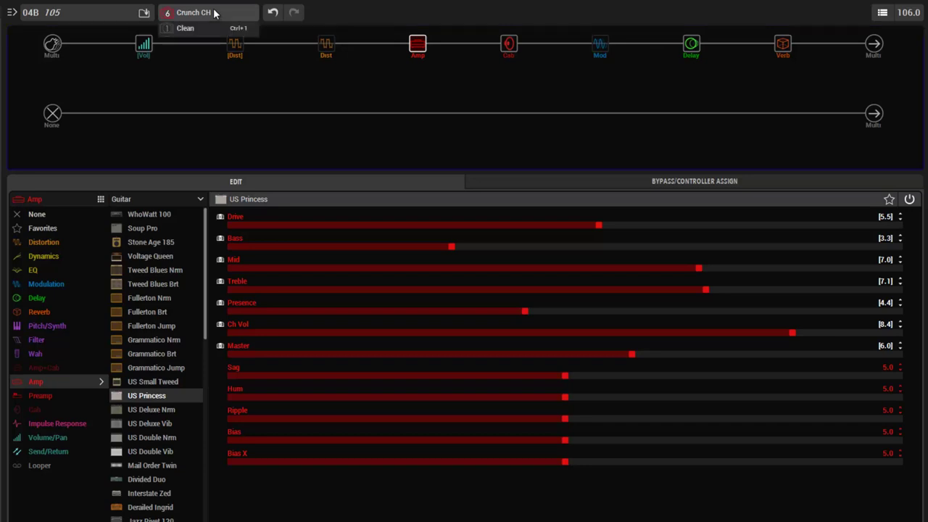
click(211, 114)
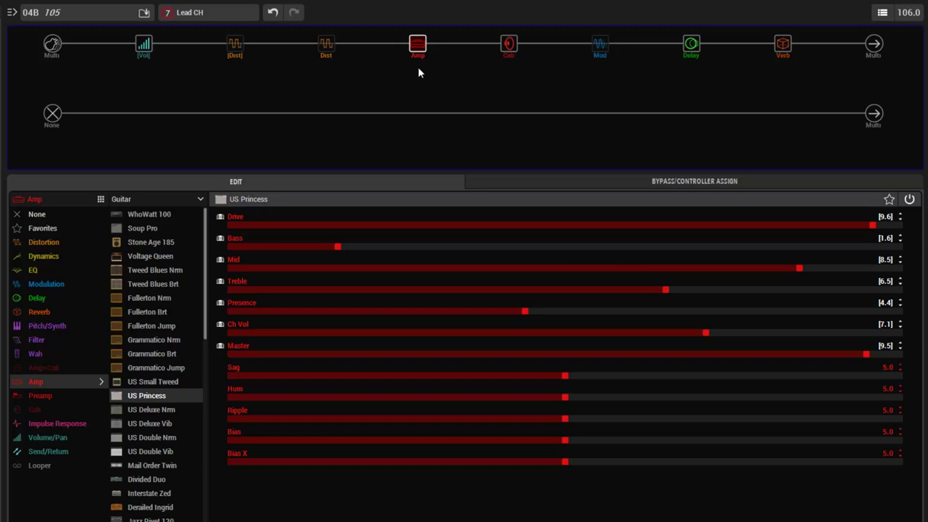
Assign the cab's Mic parameter to Snapshots and keep the 57 Dynamic mic selected
click(527, 50)
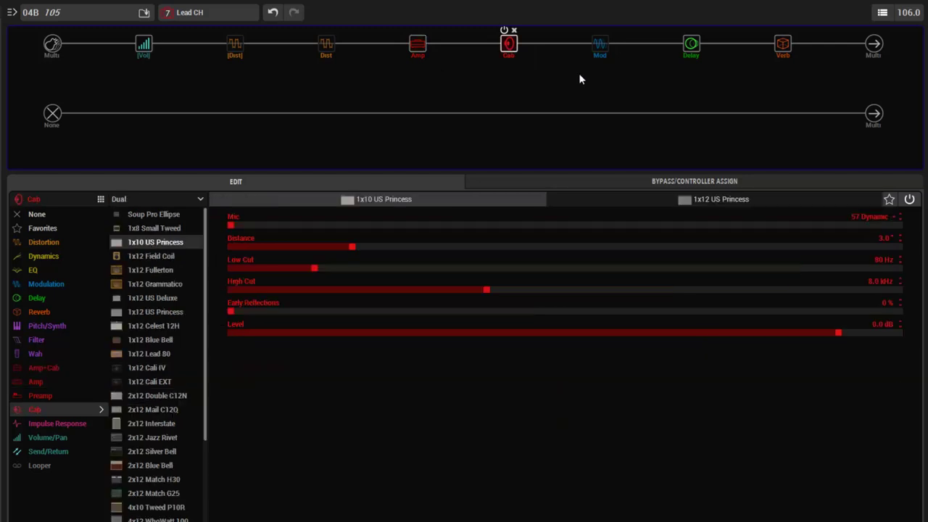
right_click(873, 221)
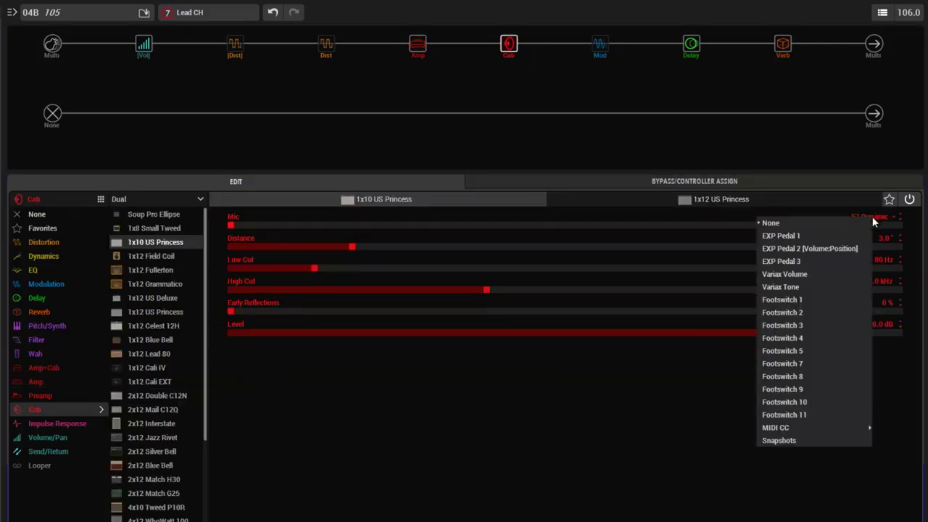
click(788, 439)
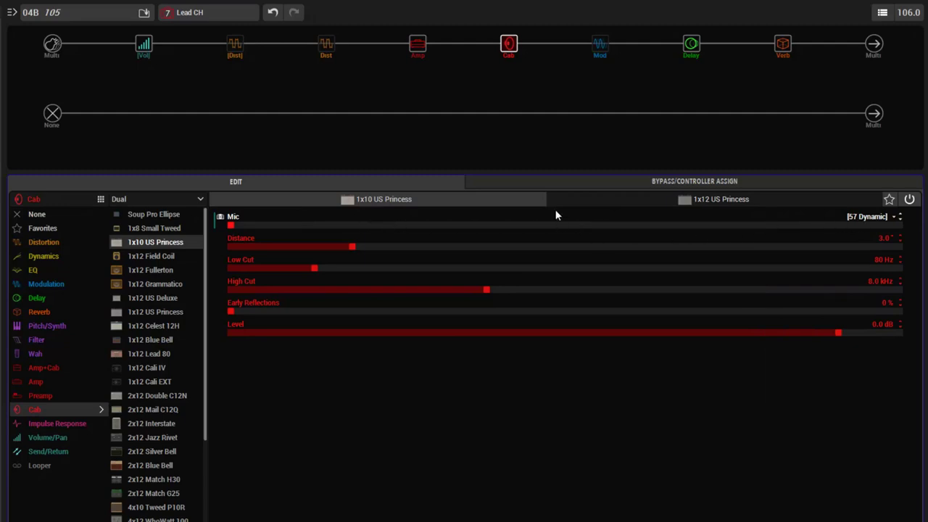
click(870, 216)
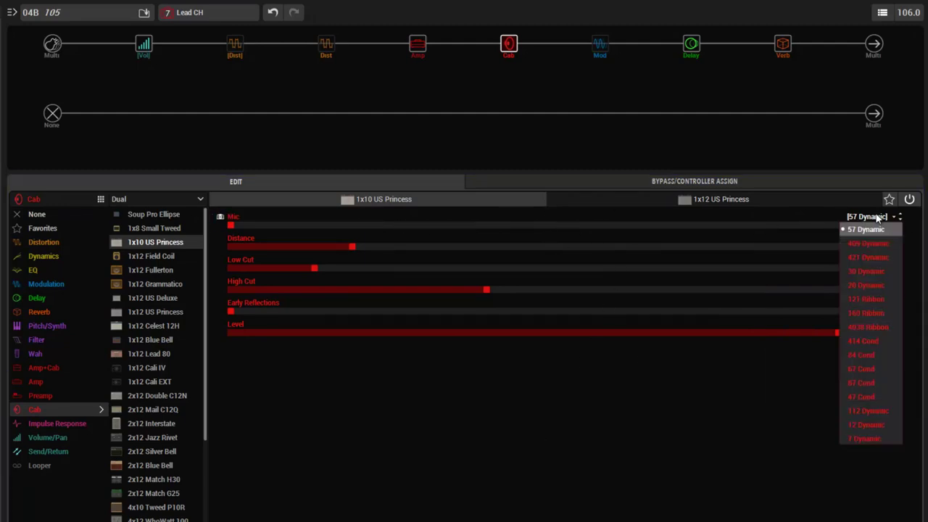
click(710, 449)
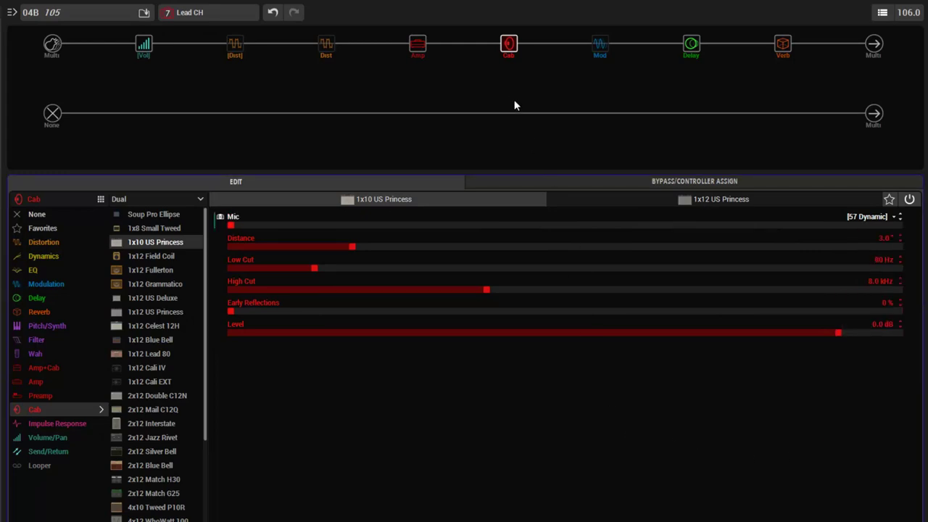
mouse_move(522, 43)
View the modulation block, then return to the US Princess amp settings on Lead CH
click(600, 47)
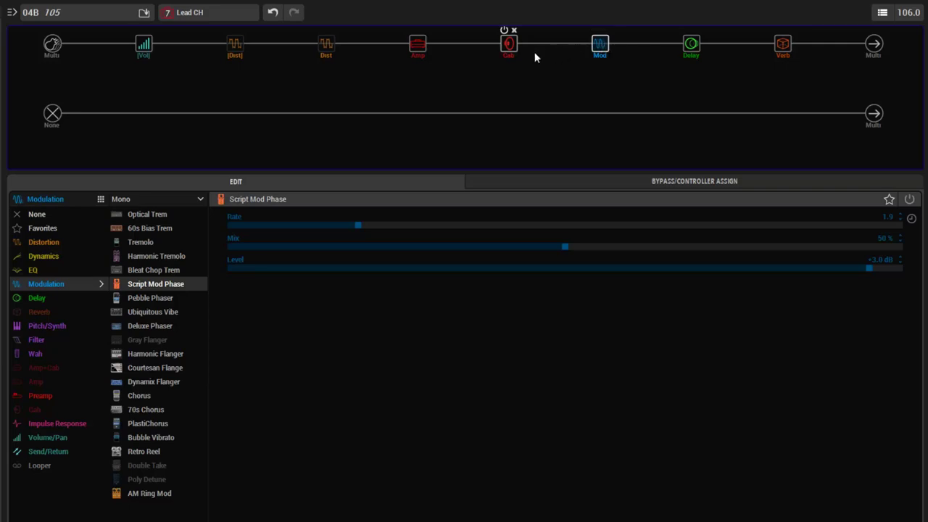
click(423, 48)
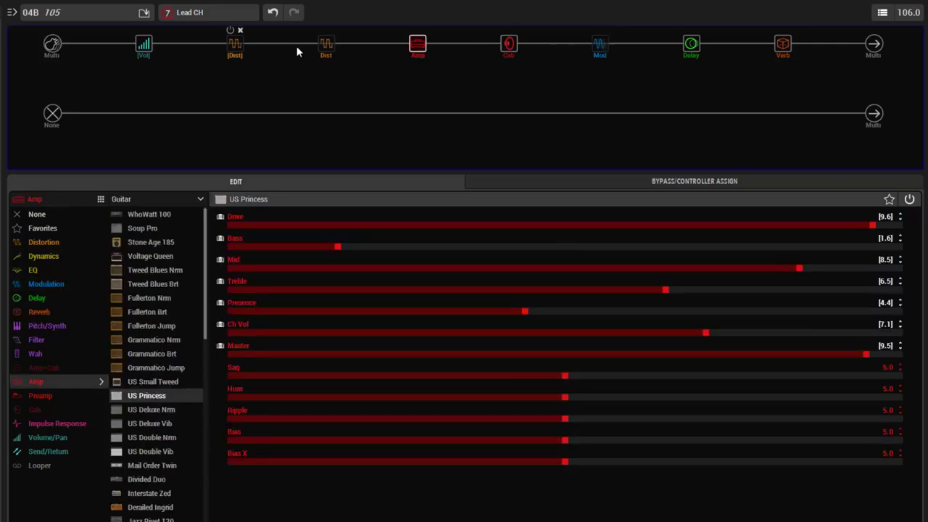
click(205, 13)
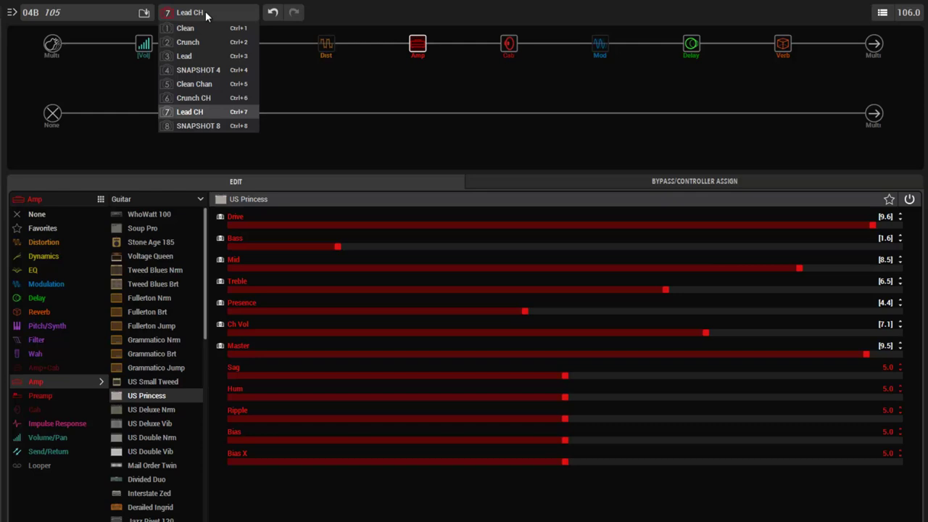
click(205, 11)
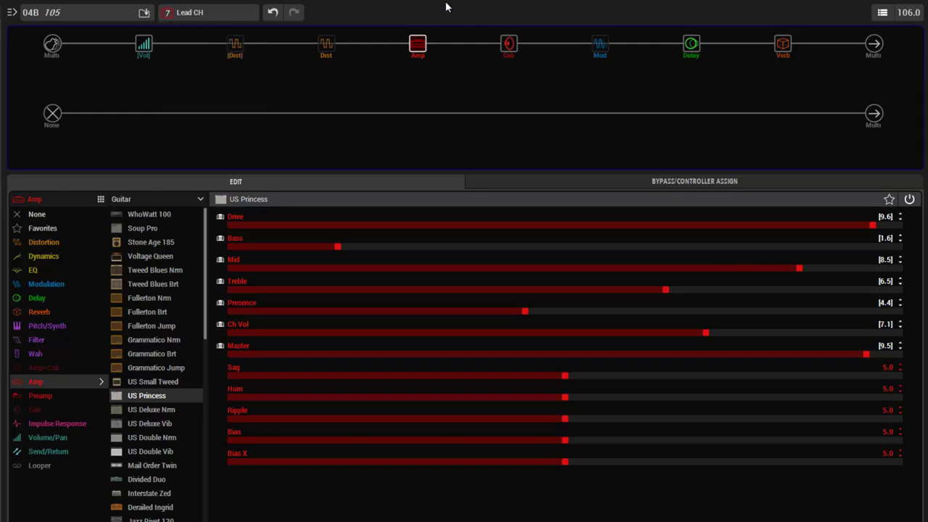